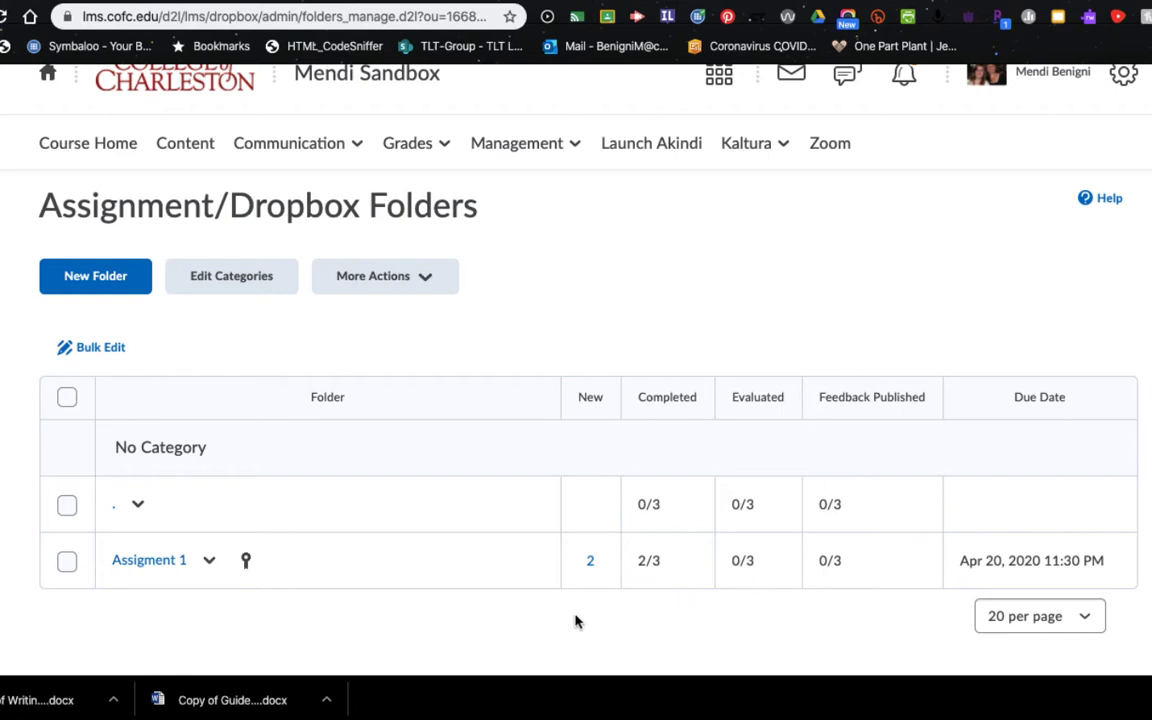
# Open the new submissions for Assigment 1 and display the first student's submitted document beside the evaluation fields.
pyautogui.click(591, 564)
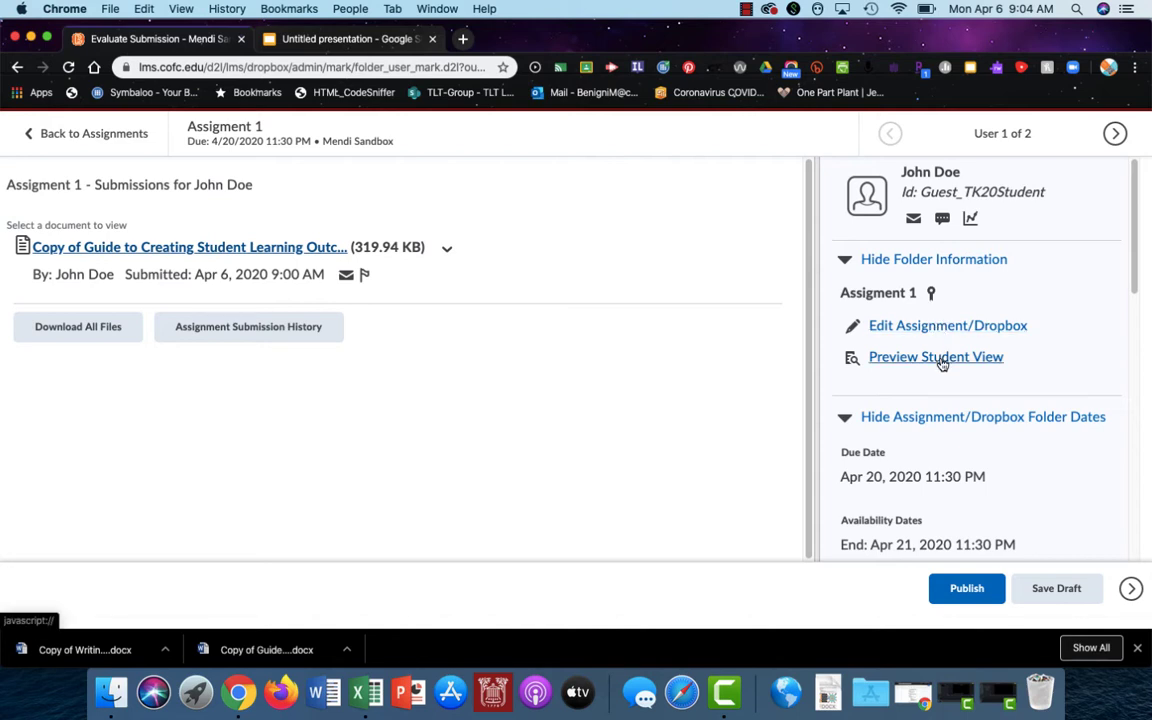
pyautogui.scroll(-5, 942, 364)
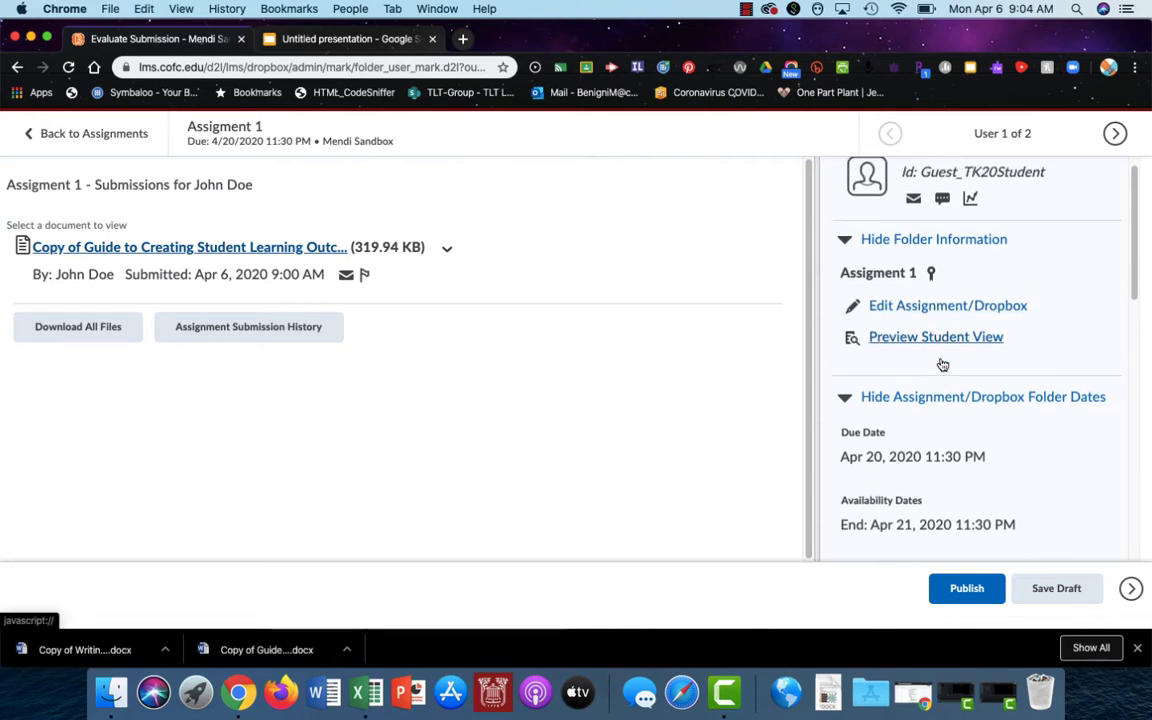
pyautogui.scroll(1, 942, 364)
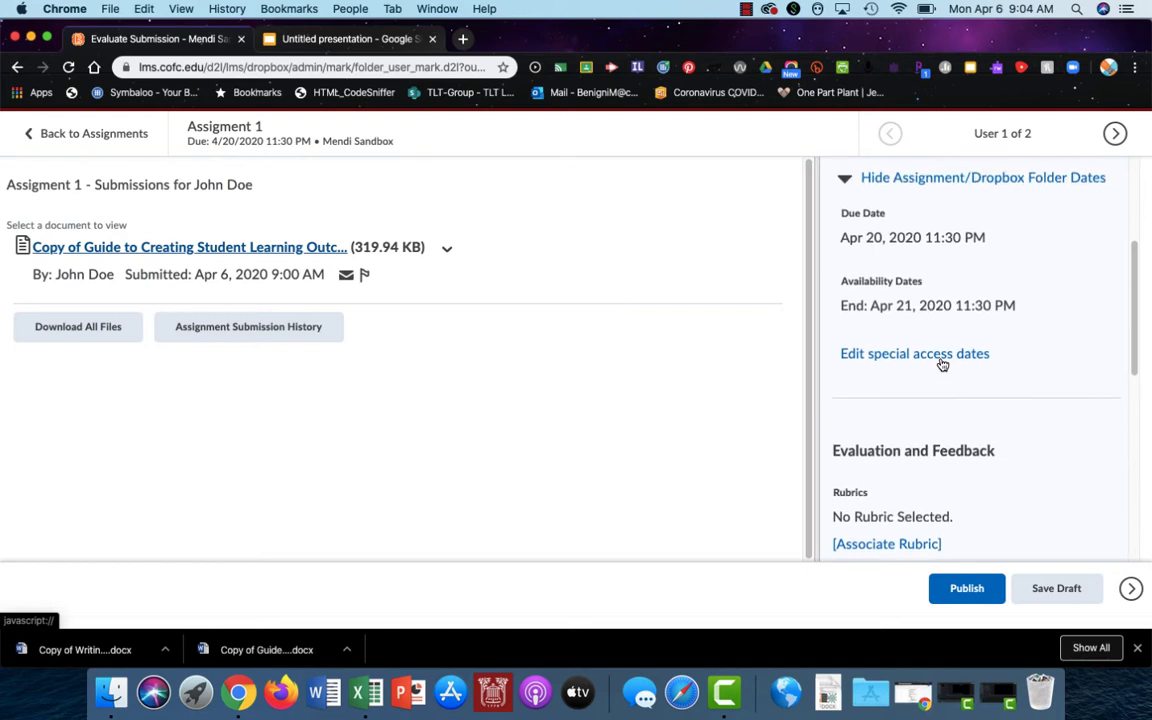
pyautogui.scroll(-5, 942, 364)
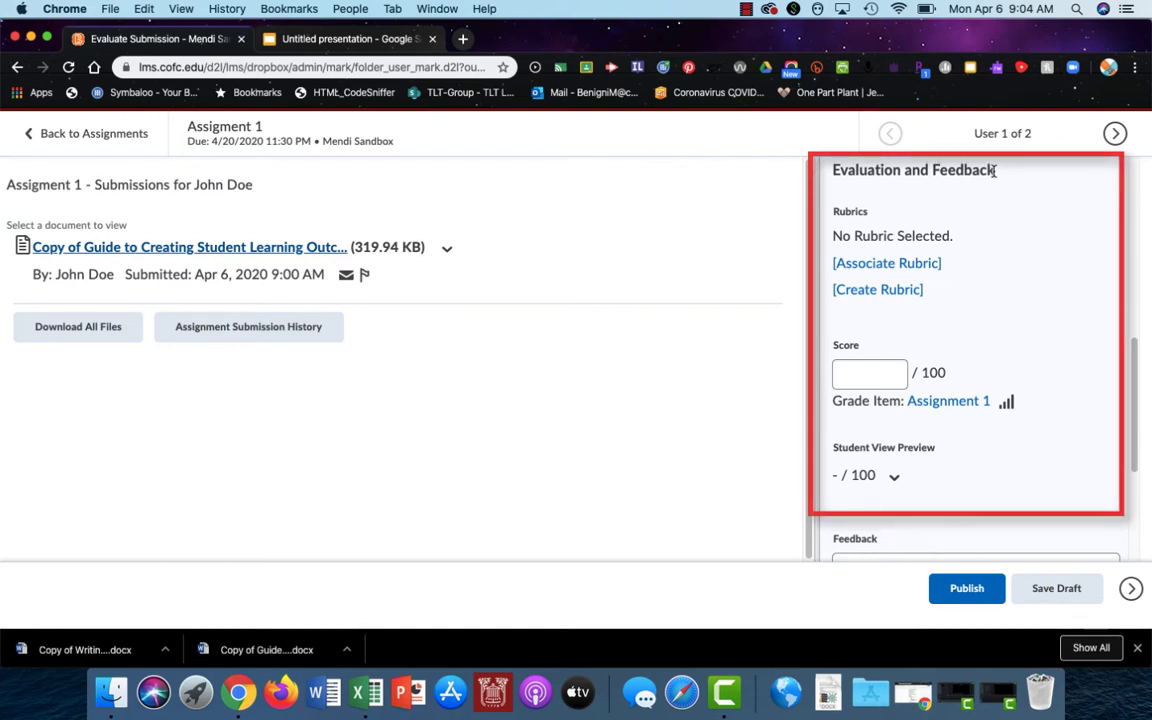
pyautogui.click(129, 249)
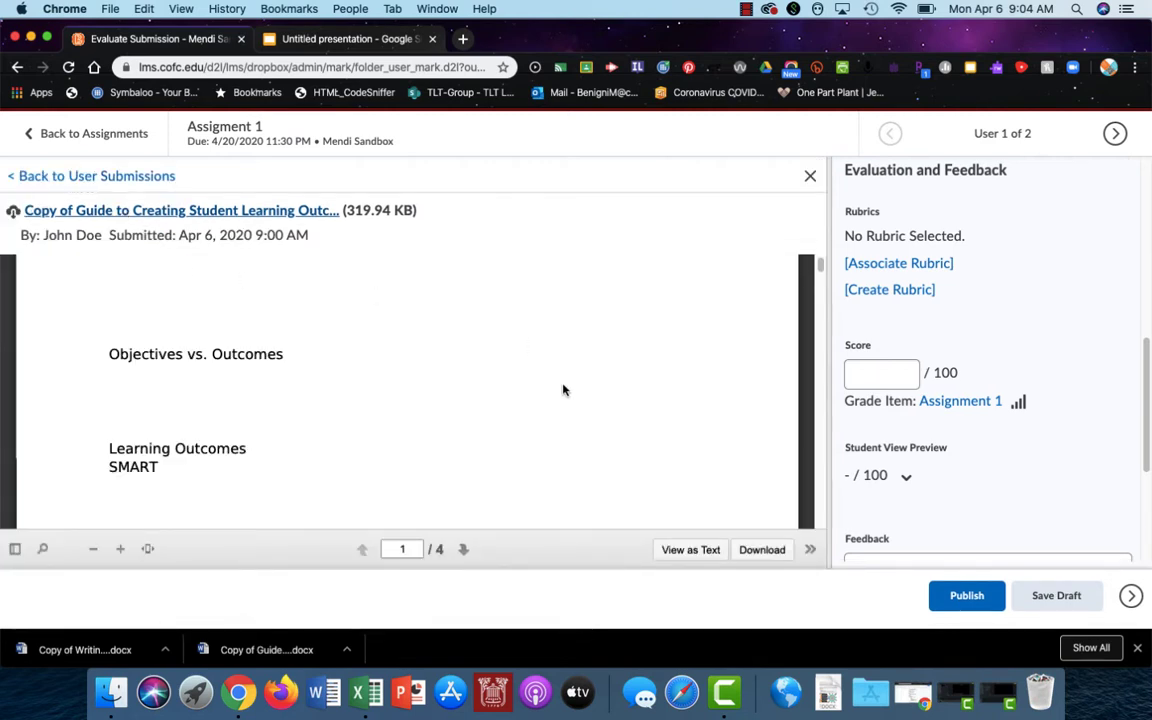
# Read through the first student's document and set its score to 80 out of 100.
pyautogui.scroll(1, 563, 391)
pyautogui.scroll(-10, 325, 488)
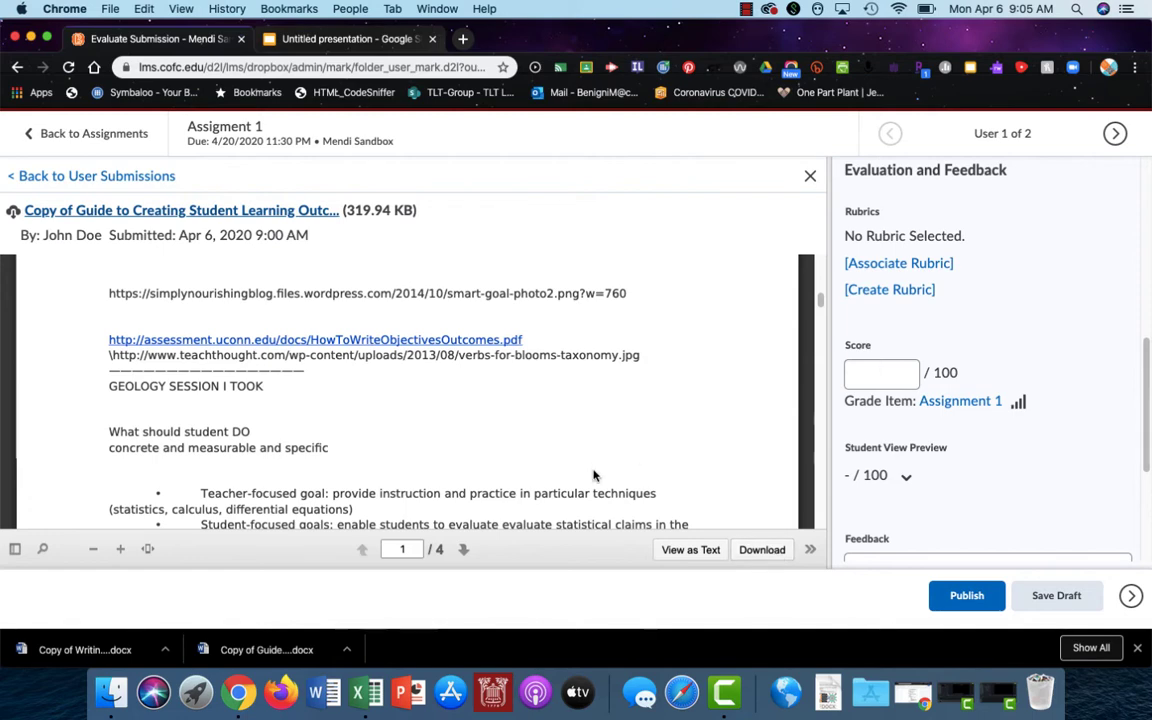
pyautogui.scroll(-5, 594, 476)
pyautogui.scroll(-10, 594, 476)
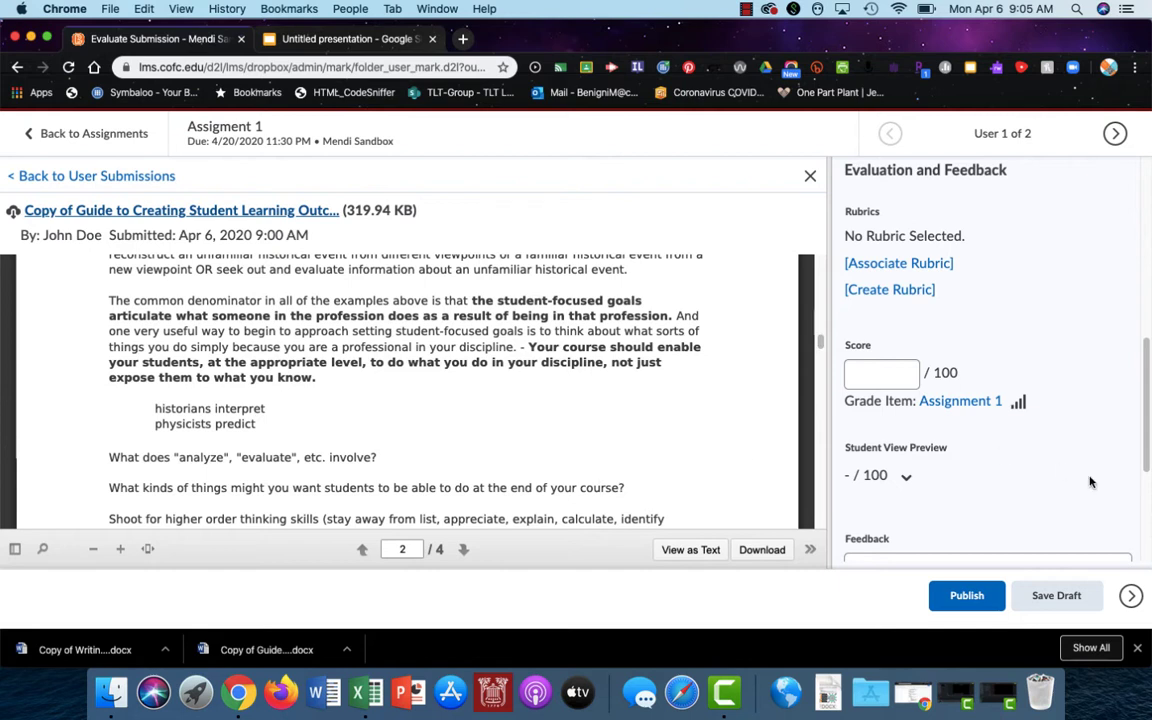
pyautogui.click(889, 377)
pyautogui.write('80')
# Enter the feedback "This was a good paper overall. I was hoping for more cohesive thought and less of a "notes" structure.".
pyautogui.scroll(-5, 1041, 447)
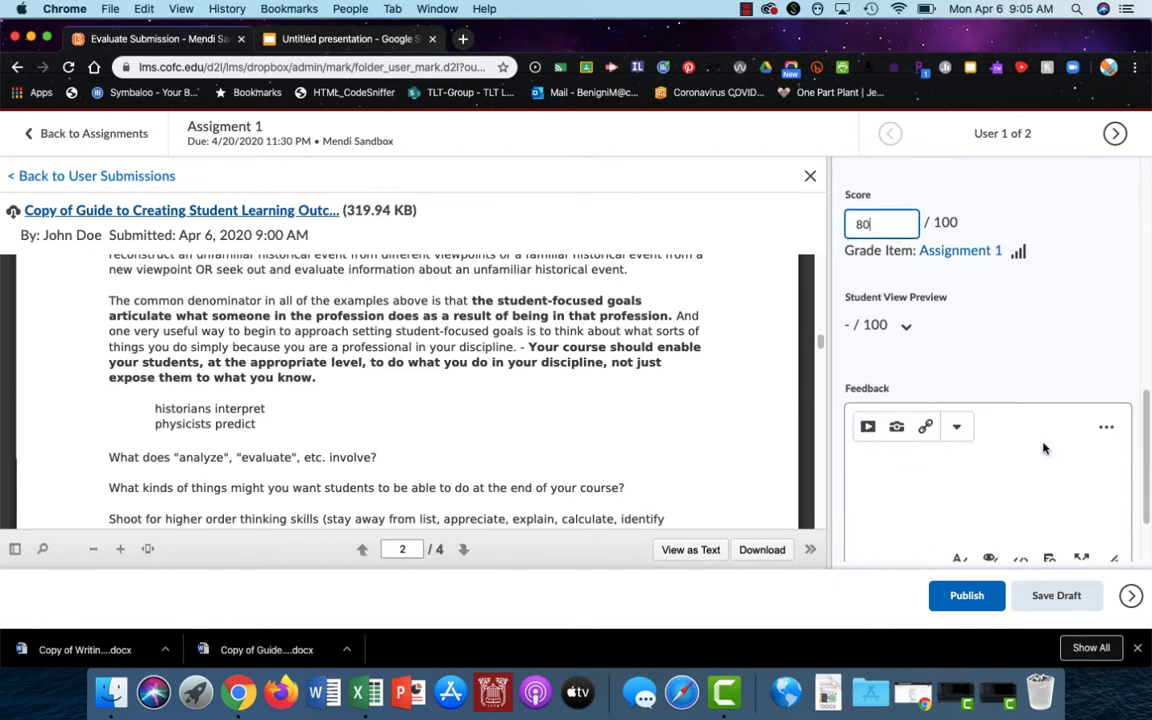
pyautogui.click(893, 374)
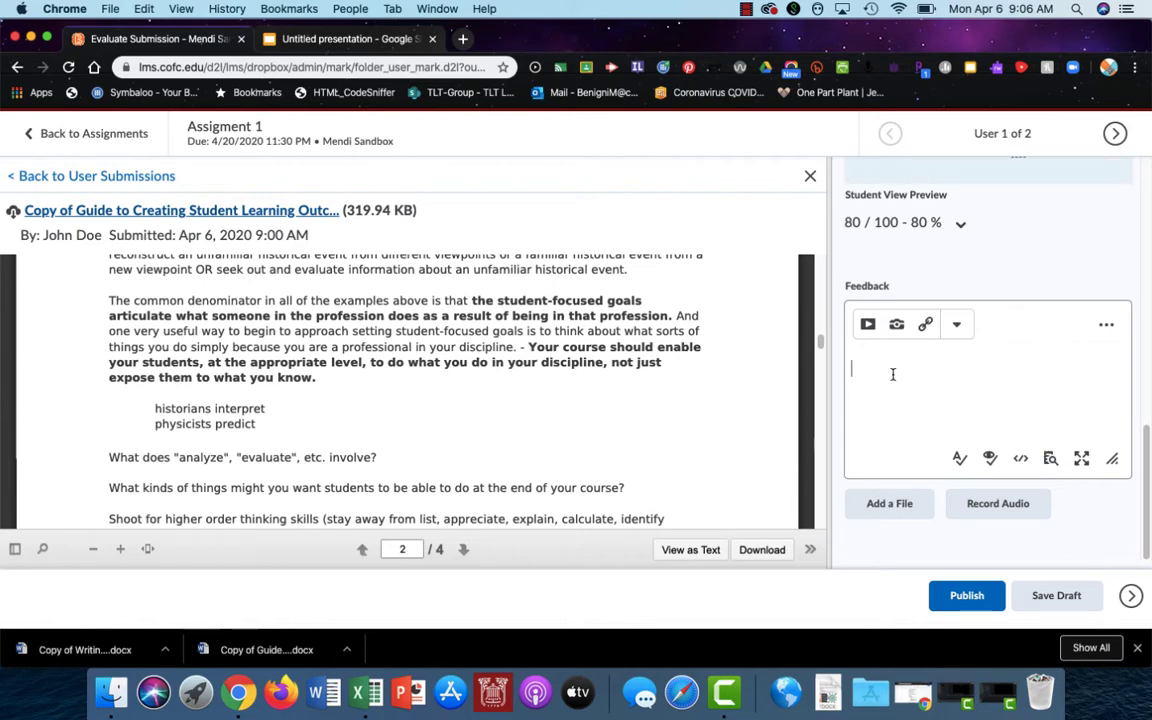
pyautogui.write('This was a good paper overall.  I was hoping for more cohesive thought and less of a "notes" structure.')
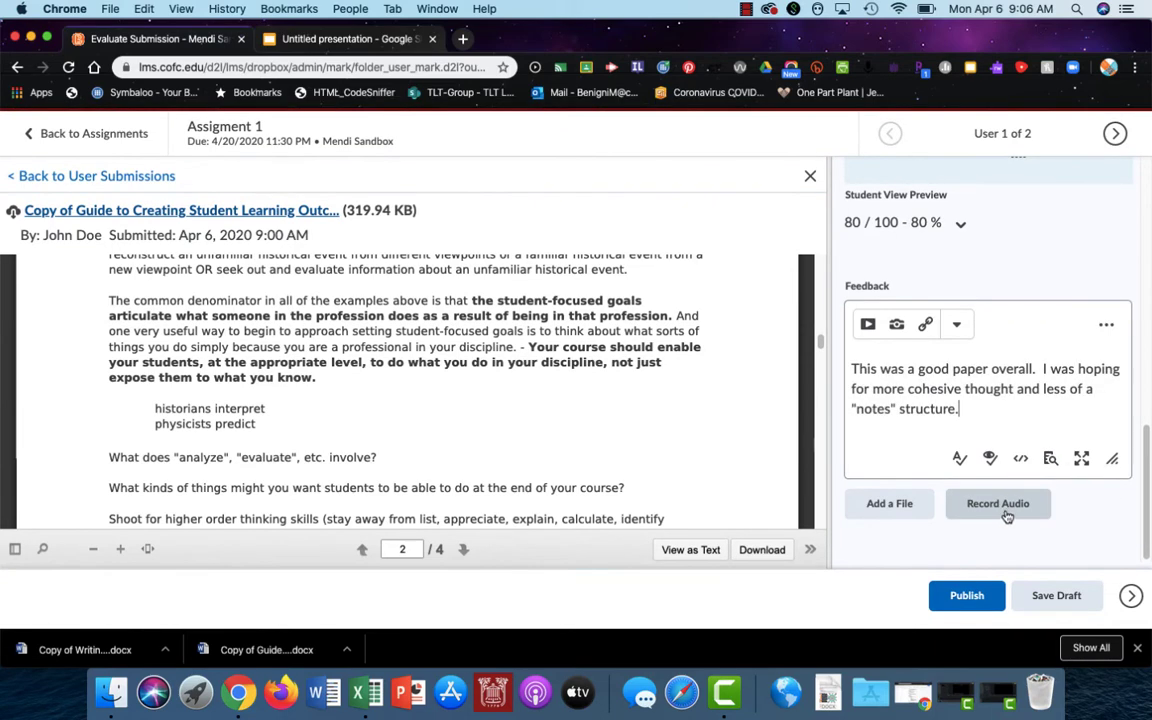
# Record an audio feedback clip about 14 seconds long for the first student and pause its playback.
pyautogui.click(1007, 516)
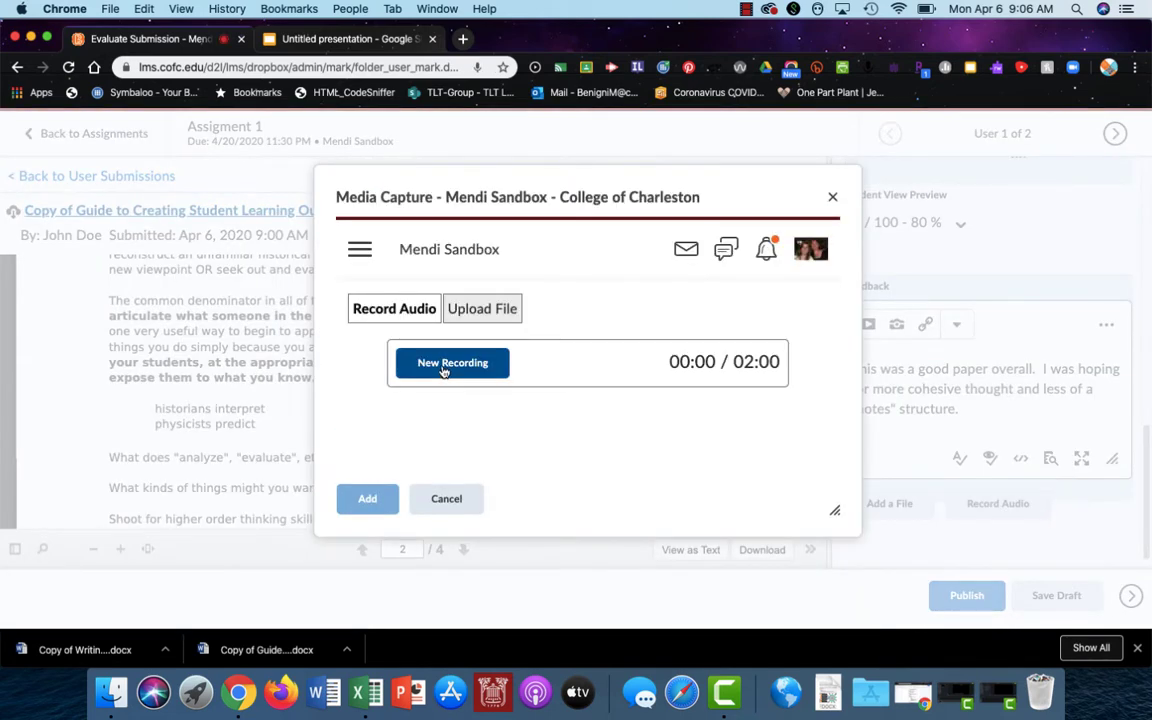
pyautogui.click(443, 366)
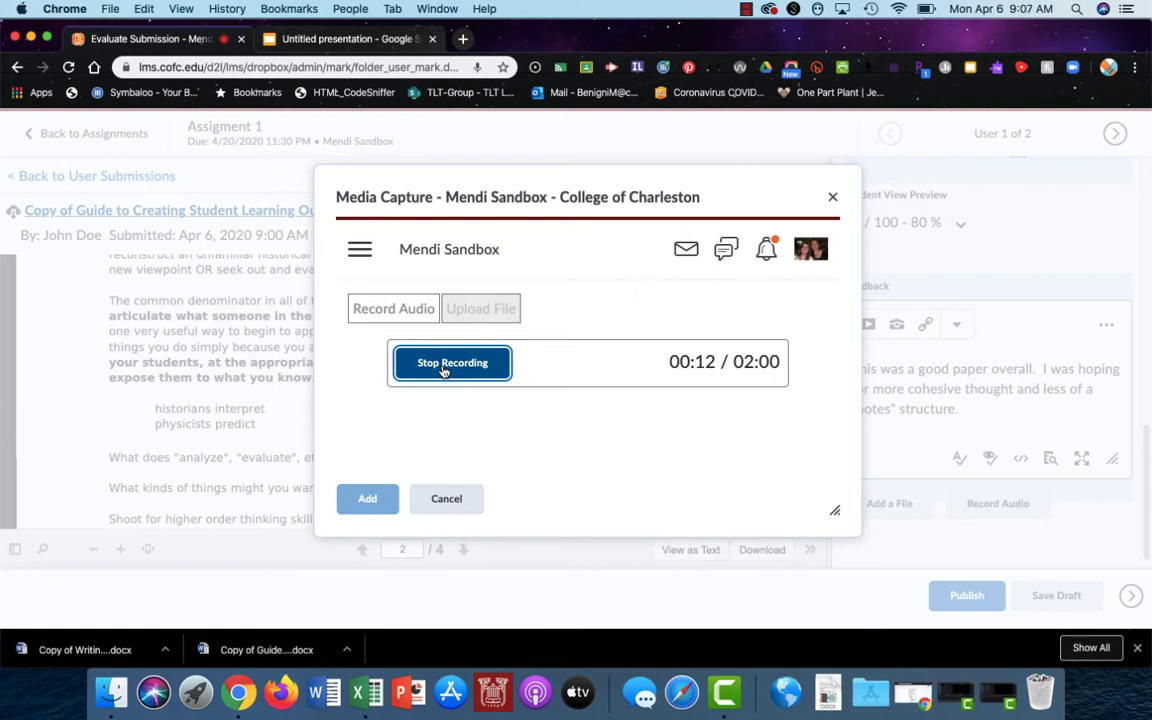
pyautogui.click(452, 363)
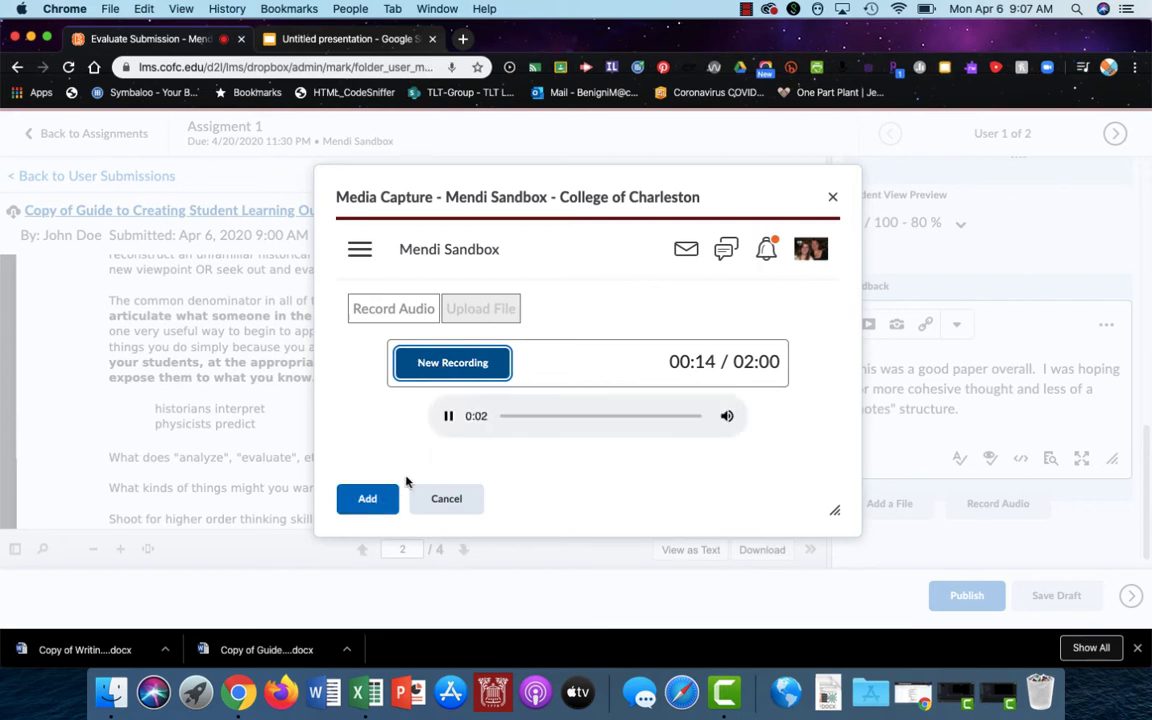
pyautogui.click(449, 417)
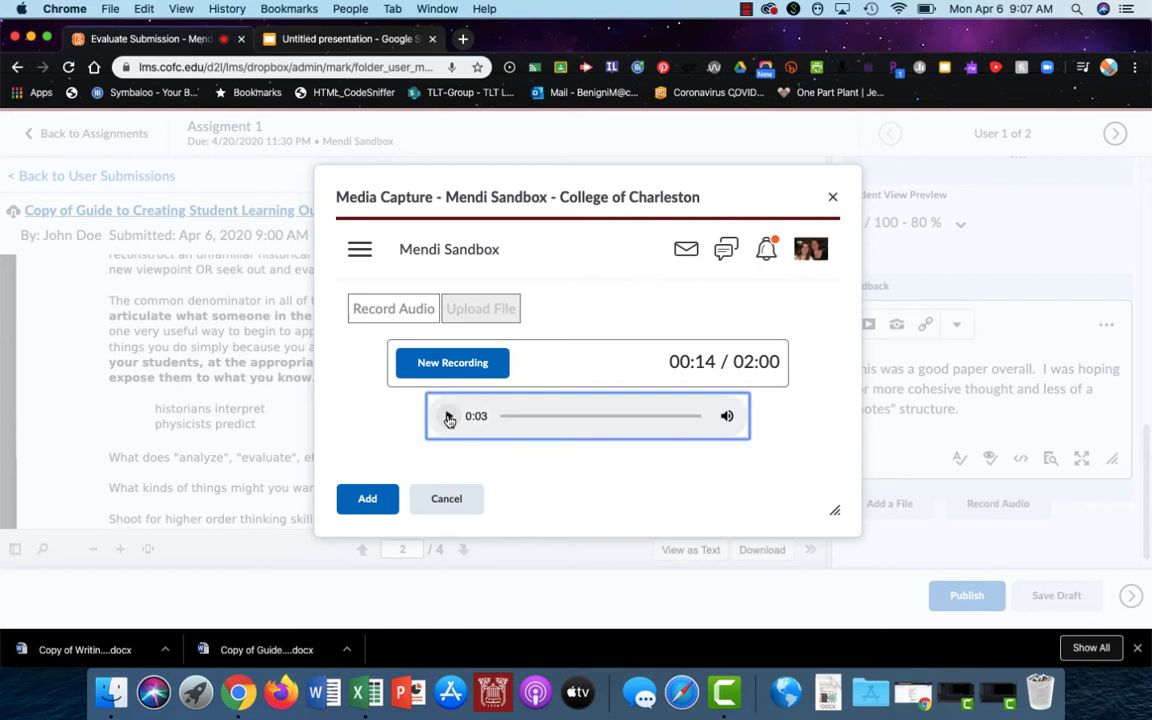
# Attach the recording to the feedback, titled with the student's name followed by "Feedback" and without a description.
pyautogui.click(360, 505)
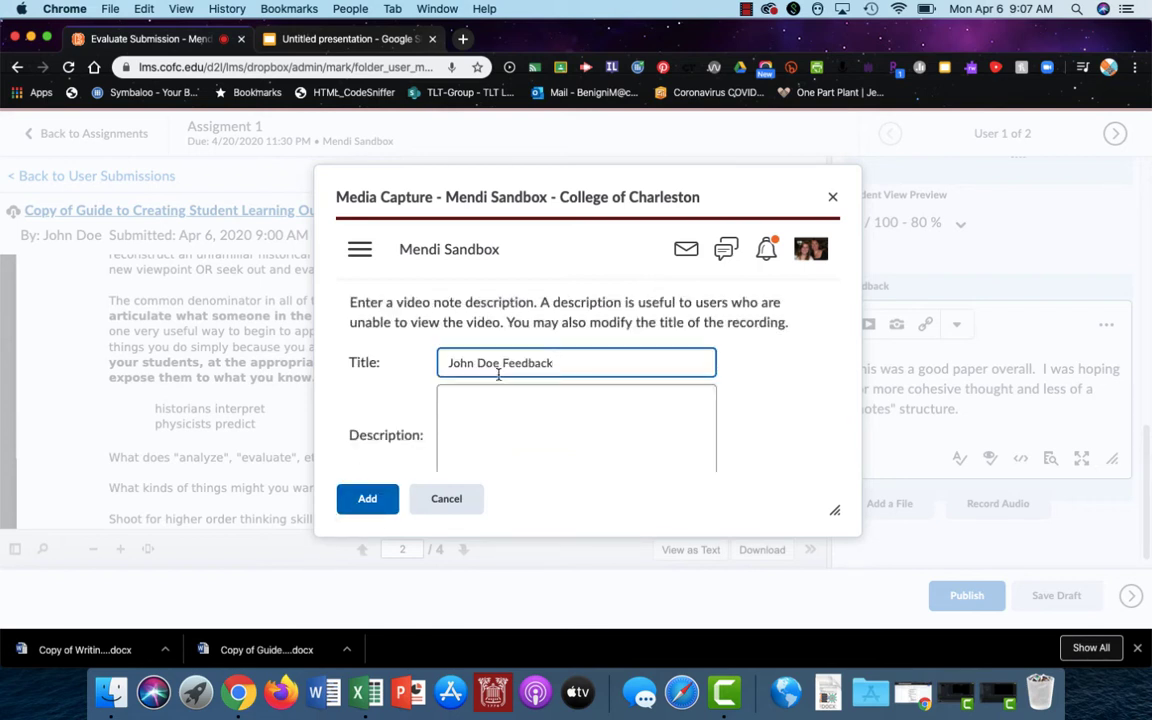
pyautogui.click(480, 445)
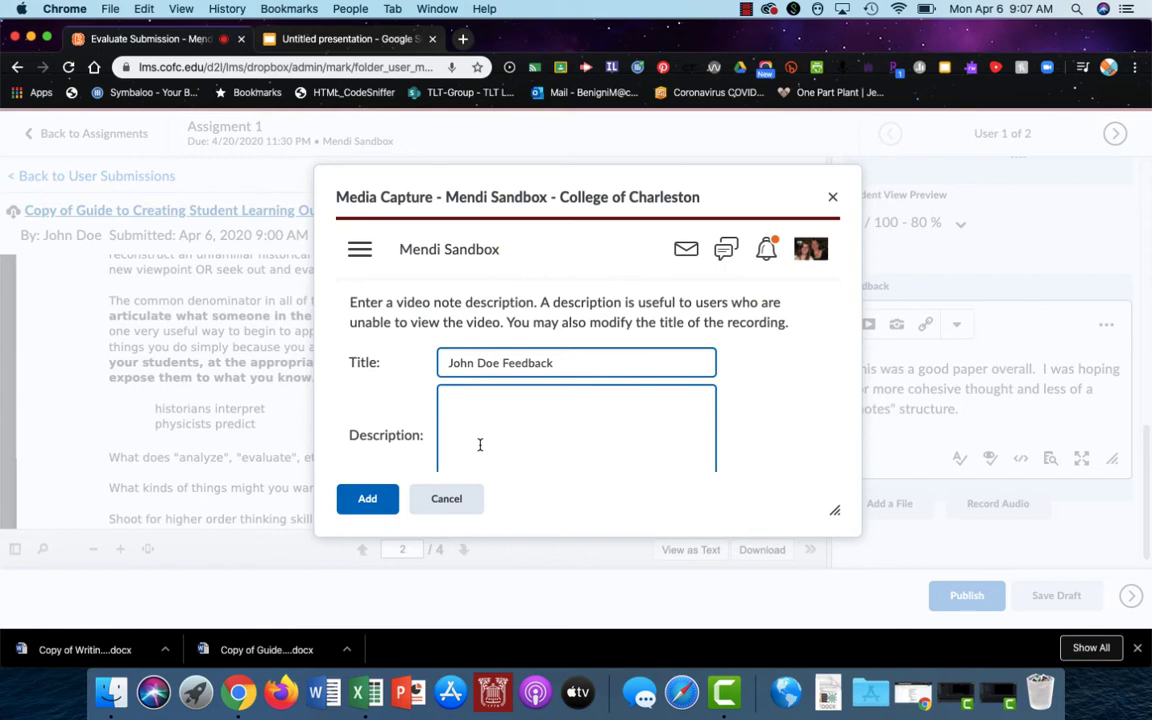
pyautogui.click(373, 505)
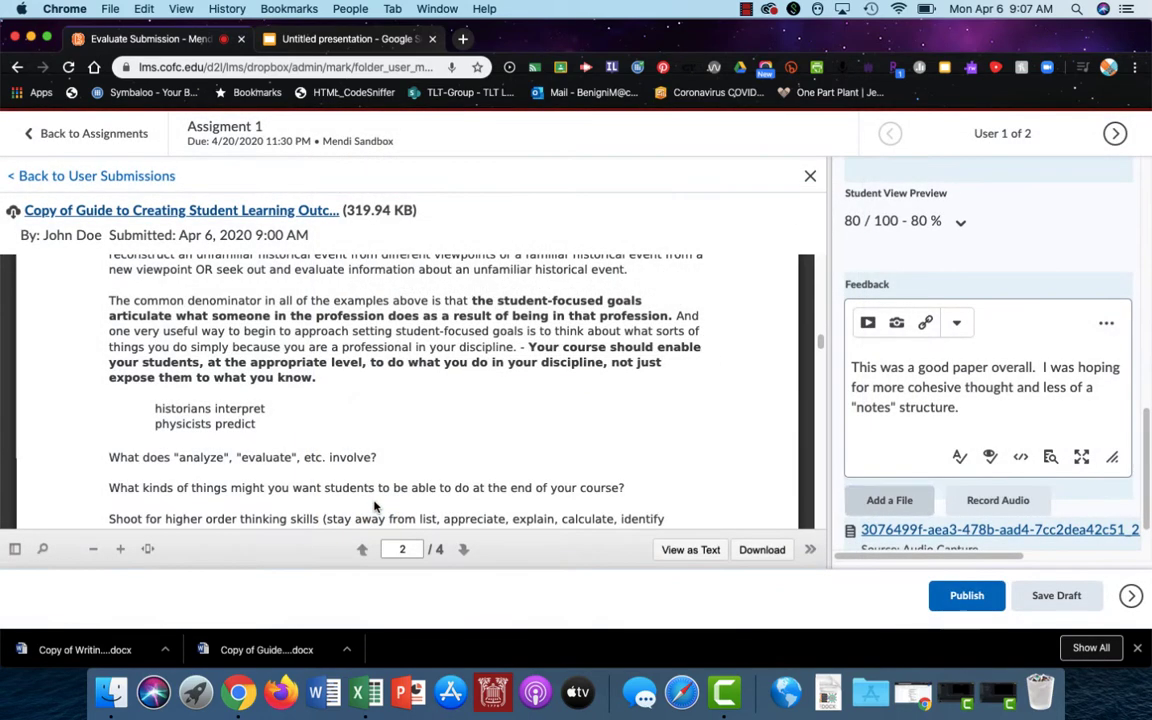
# Move on to the second student's submission, saving the changes to the first student's evaluation.
pyautogui.scroll(-1, 941, 410)
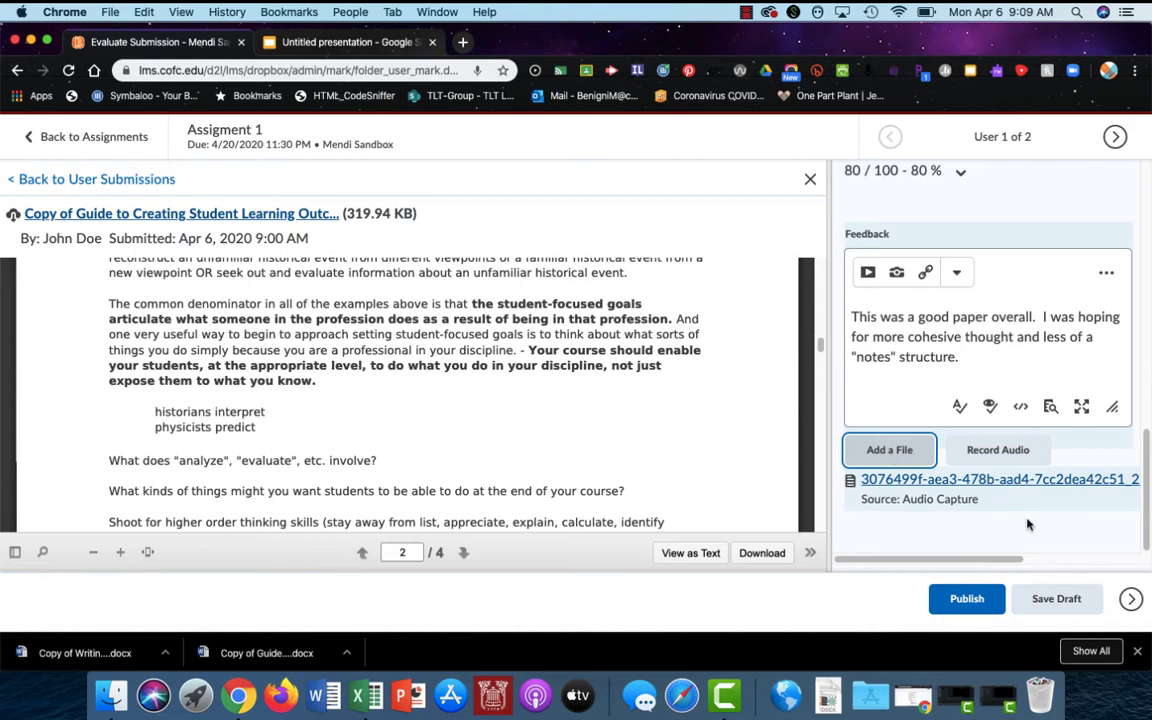
pyautogui.click(1115, 138)
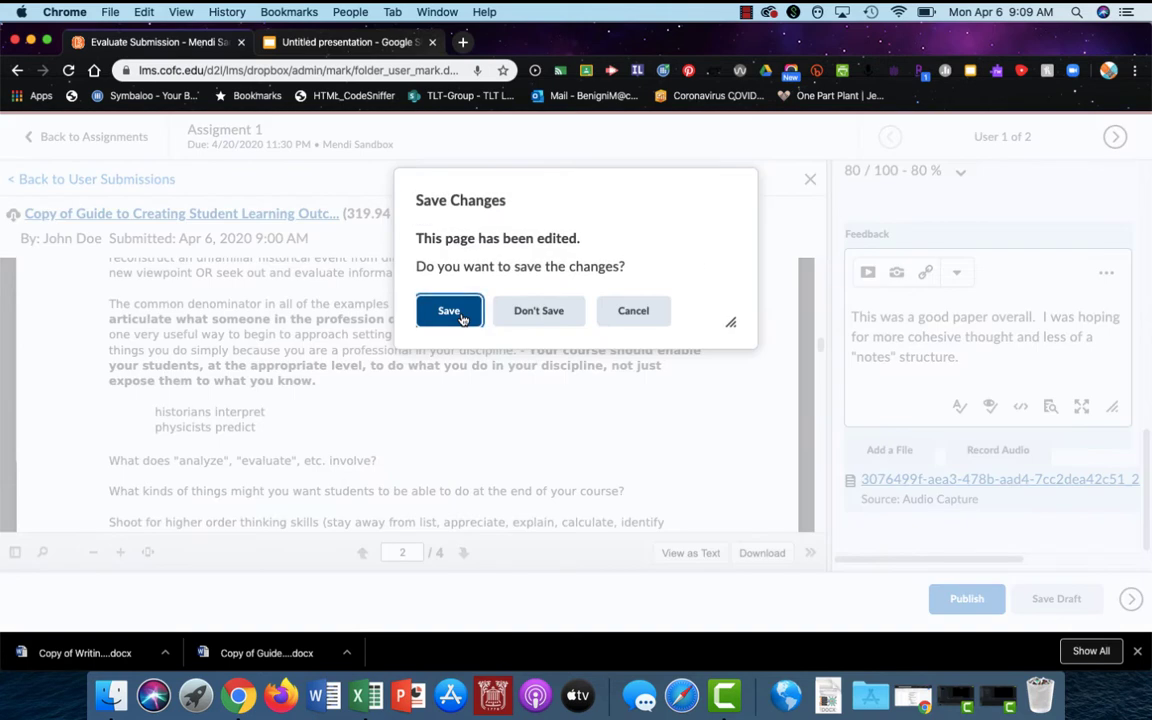
pyautogui.click(458, 314)
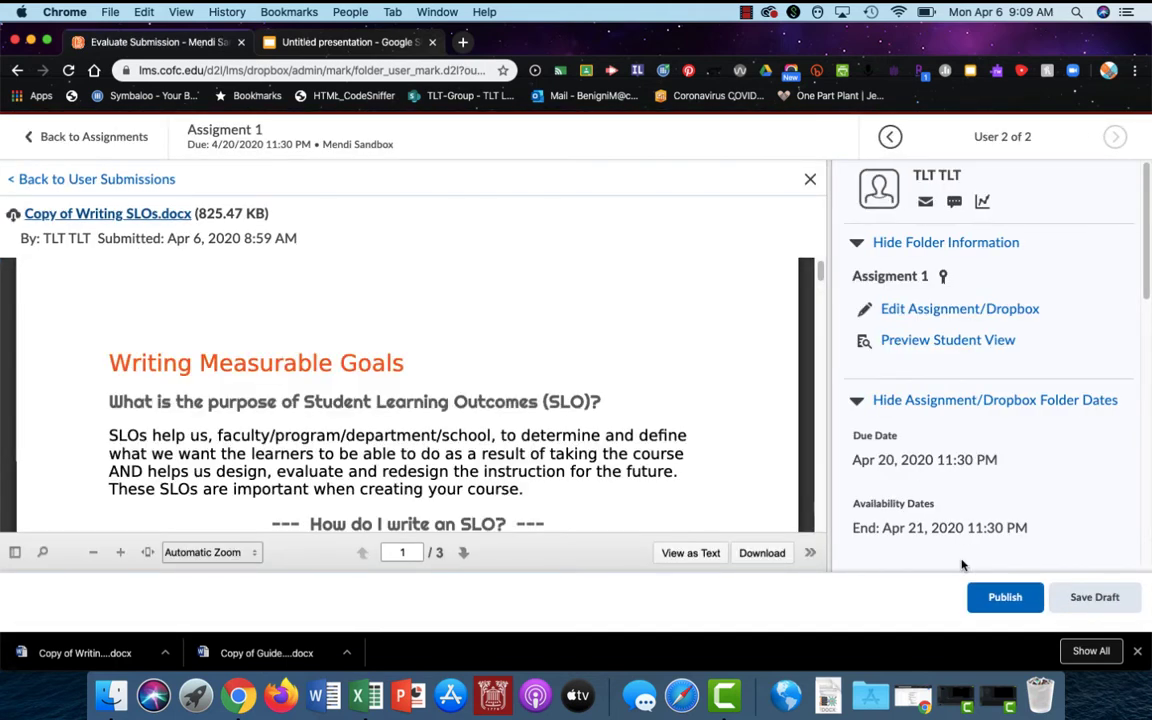
# Look over the second student's document, Copy of Writing SLOs.docx, and set its score to 100 out of 100.
pyautogui.scroll(-5, 562, 502)
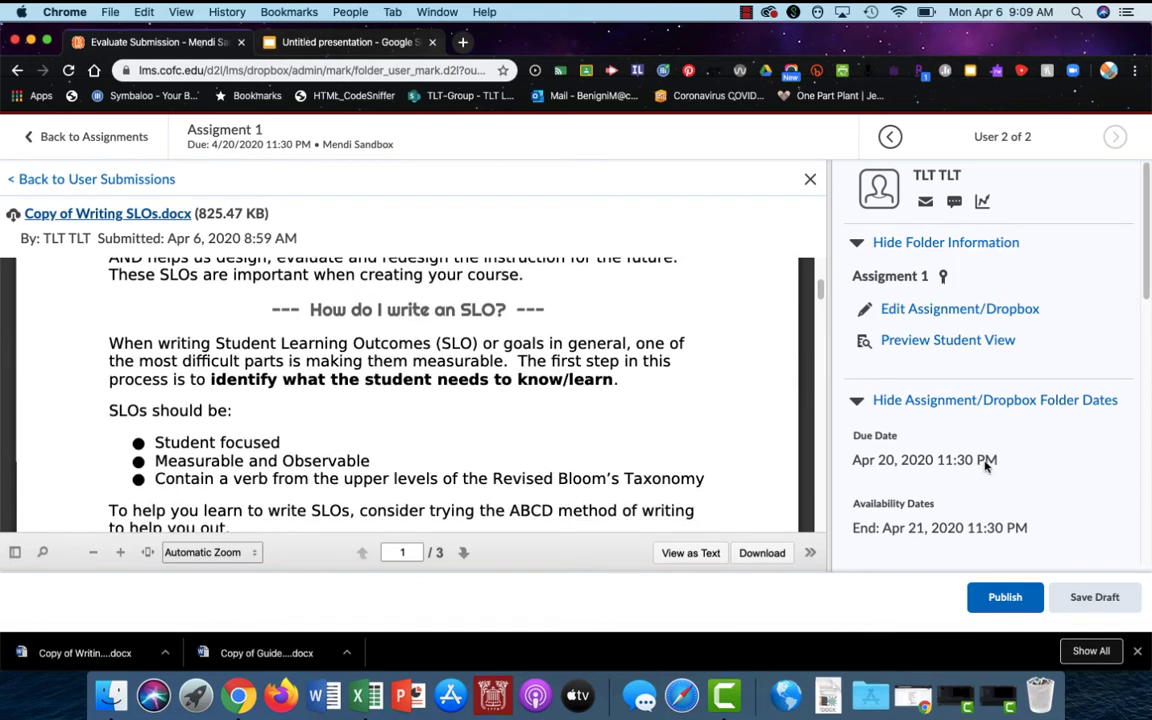
pyautogui.scroll(-10, 985, 465)
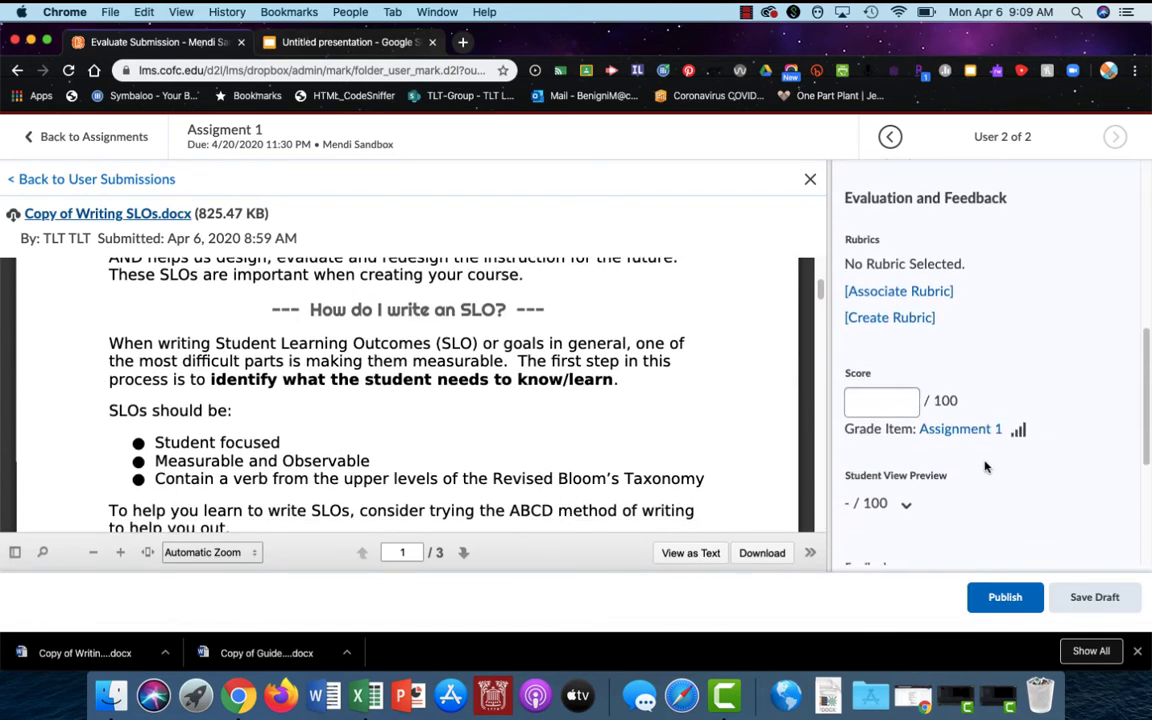
pyautogui.scroll(-1, 985, 467)
pyautogui.click(878, 388)
pyautogui.write('90')
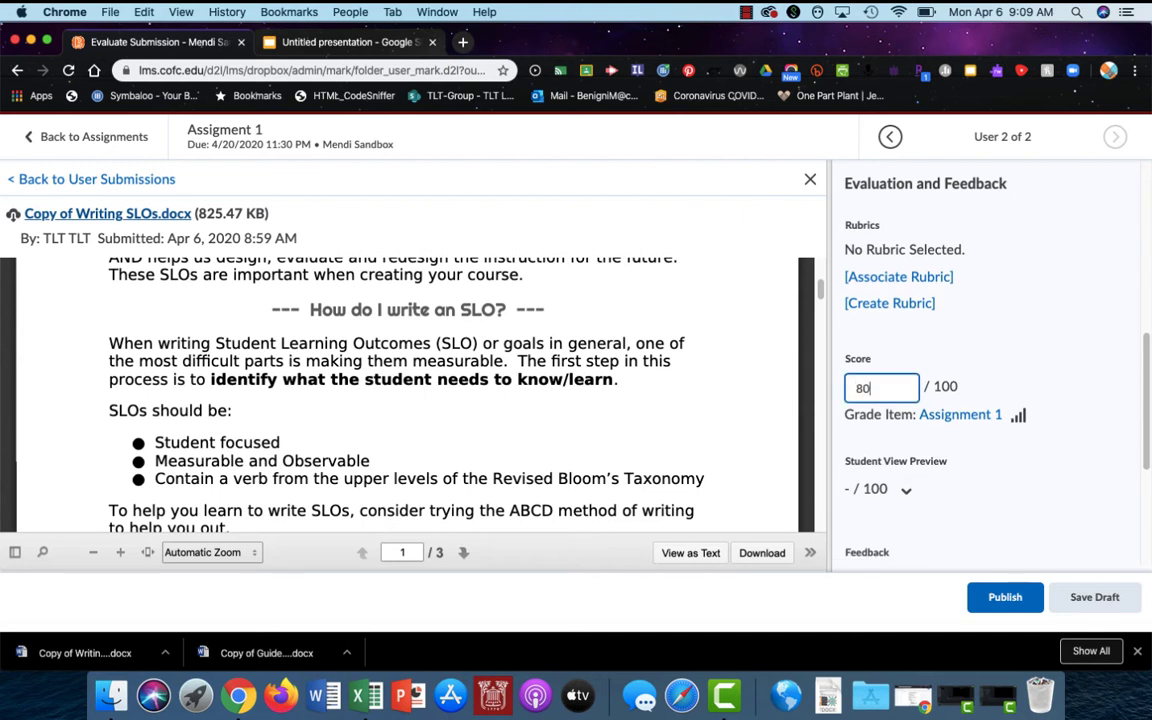
# Enter the feedback "this is exactly what I was looking for. Good information, good formatting, well thought out." and publish the evaluation.
pyautogui.scroll(-5, 1028, 488)
pyautogui.click(919, 391)
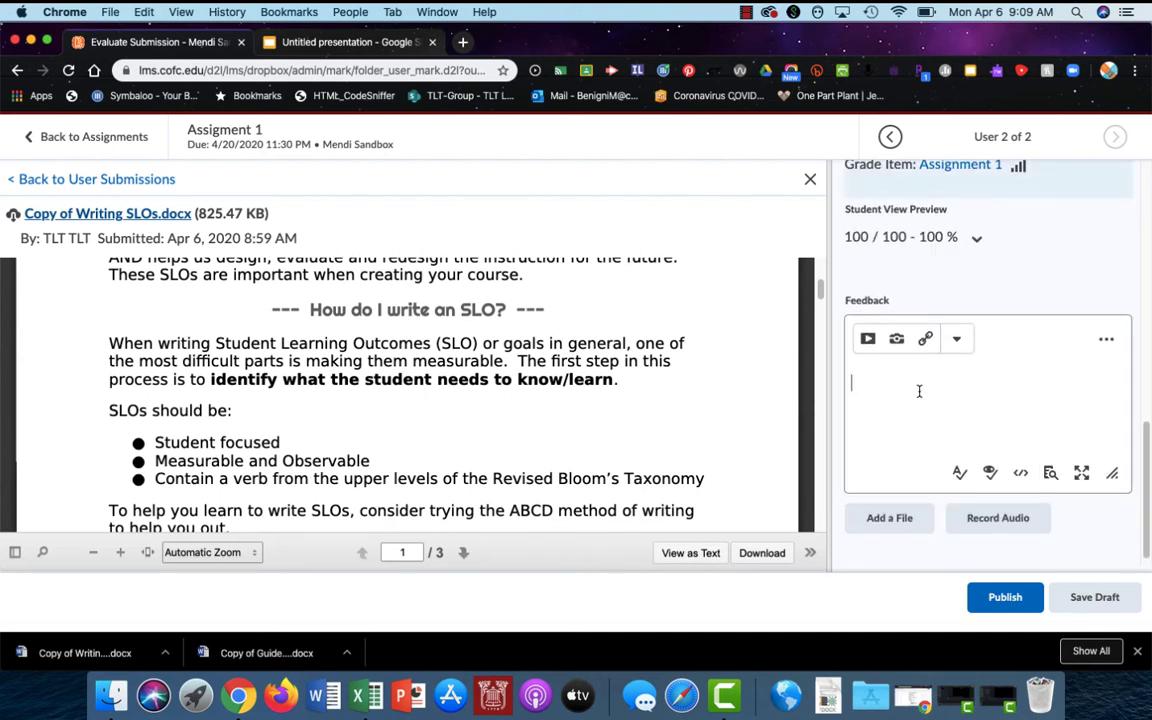
pyautogui.write('this is exactly what I was looking for.  Good information, good formatting, well thought out.')
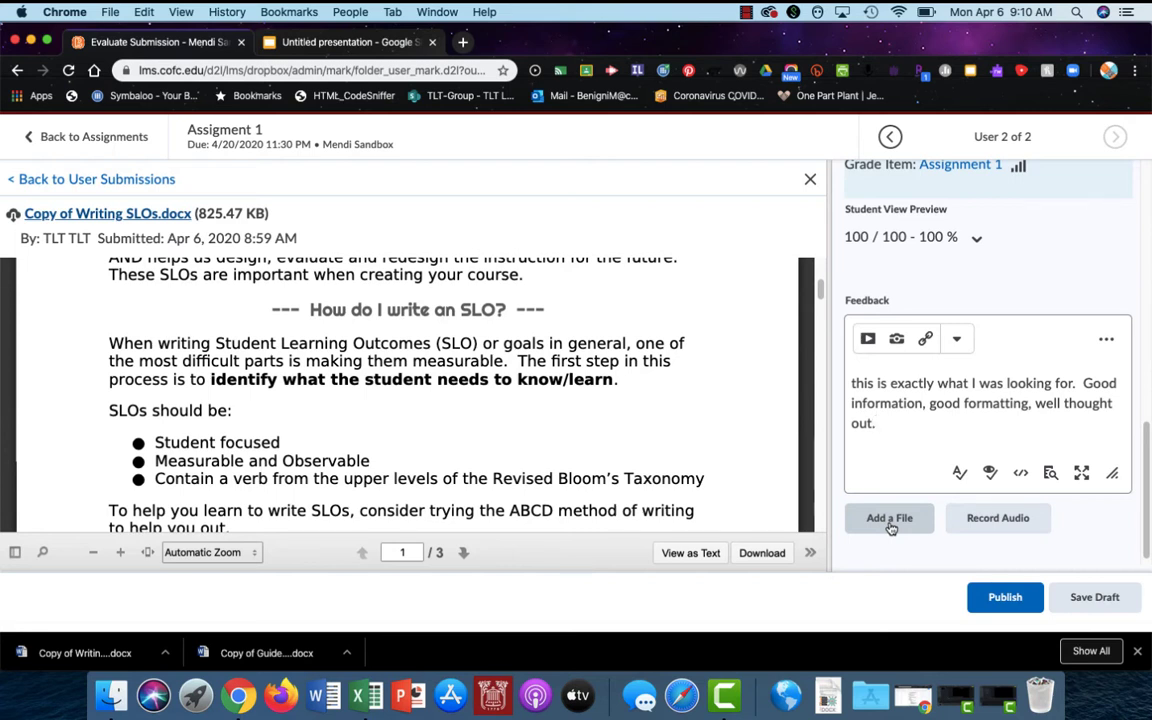
pyautogui.click(1004, 597)
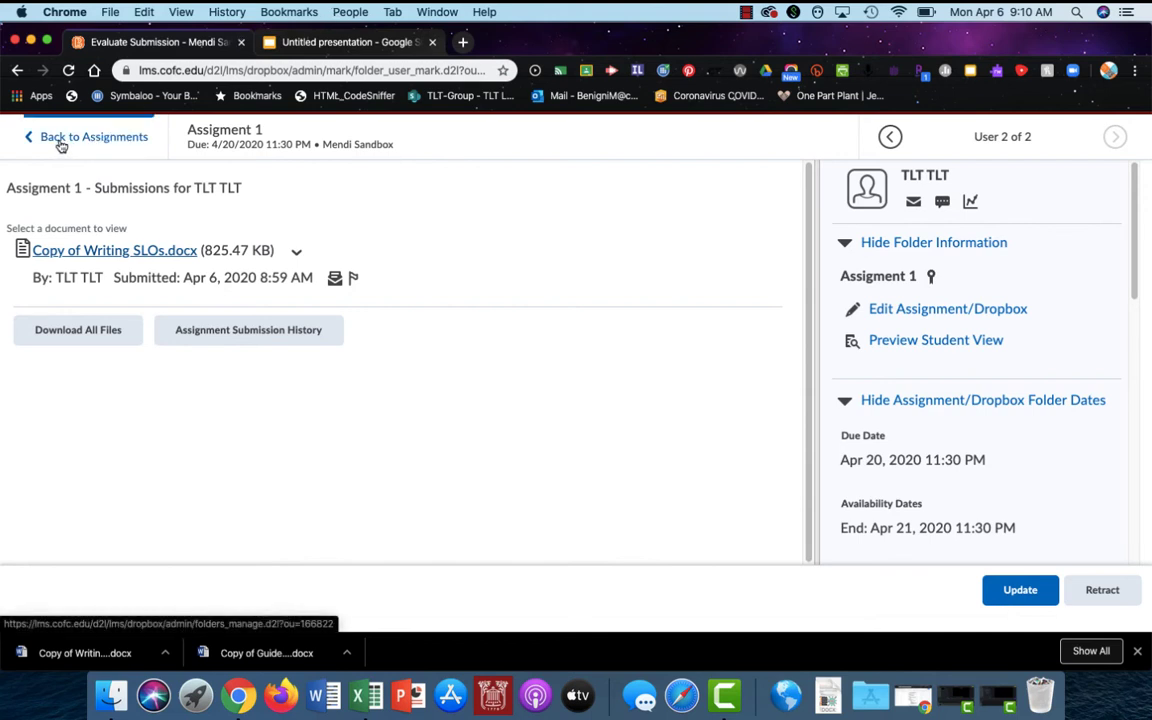
# Return to the assignment folders and open the Assigment 1 submissions list to check each student's evaluation status.
pyautogui.click(124, 147)
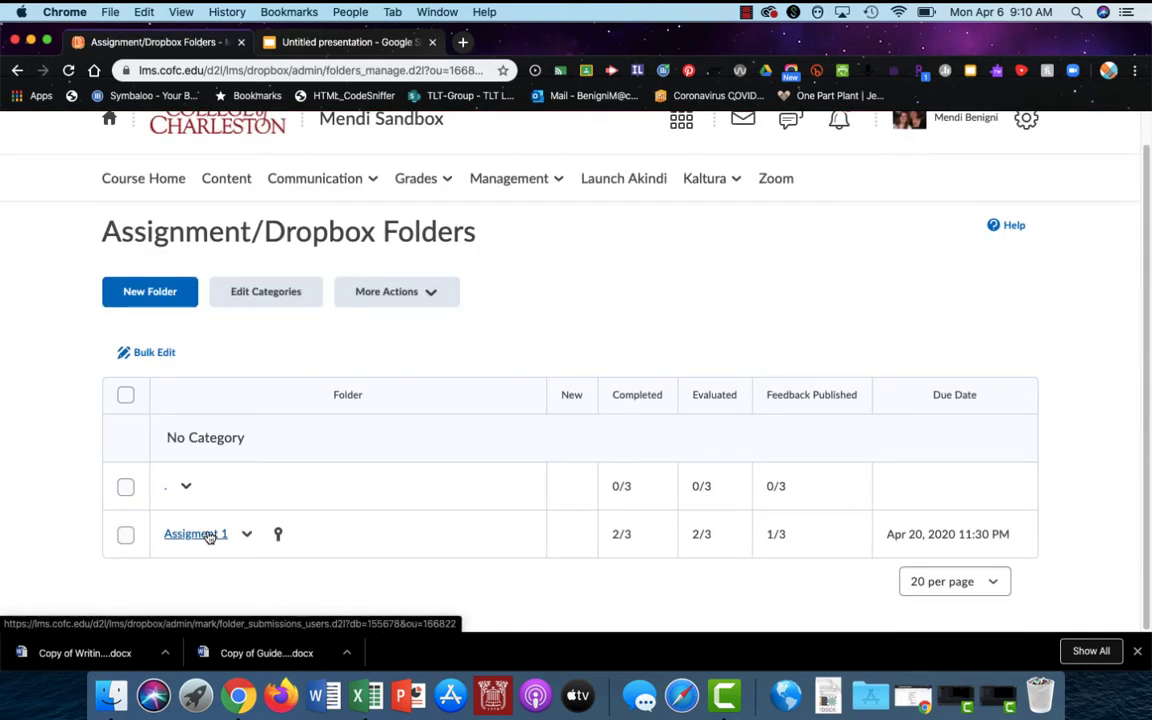
pyautogui.click(209, 537)
pyautogui.scroll(-5, 383, 540)
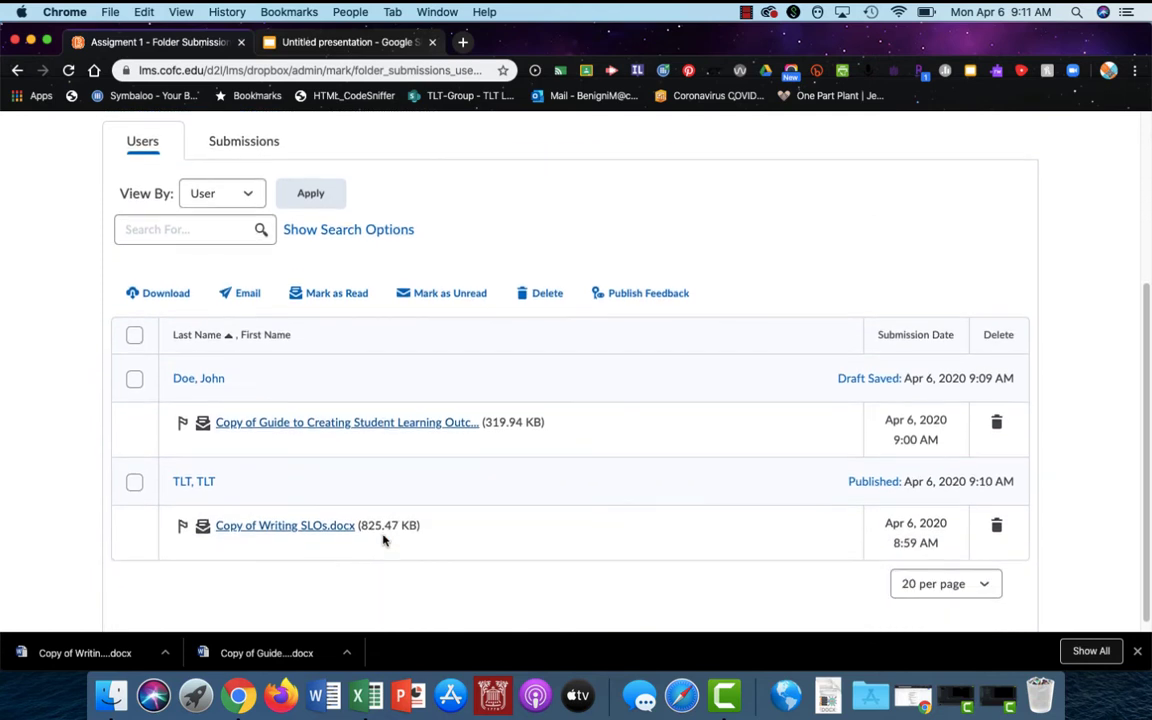
pyautogui.scroll(-1, 383, 540)
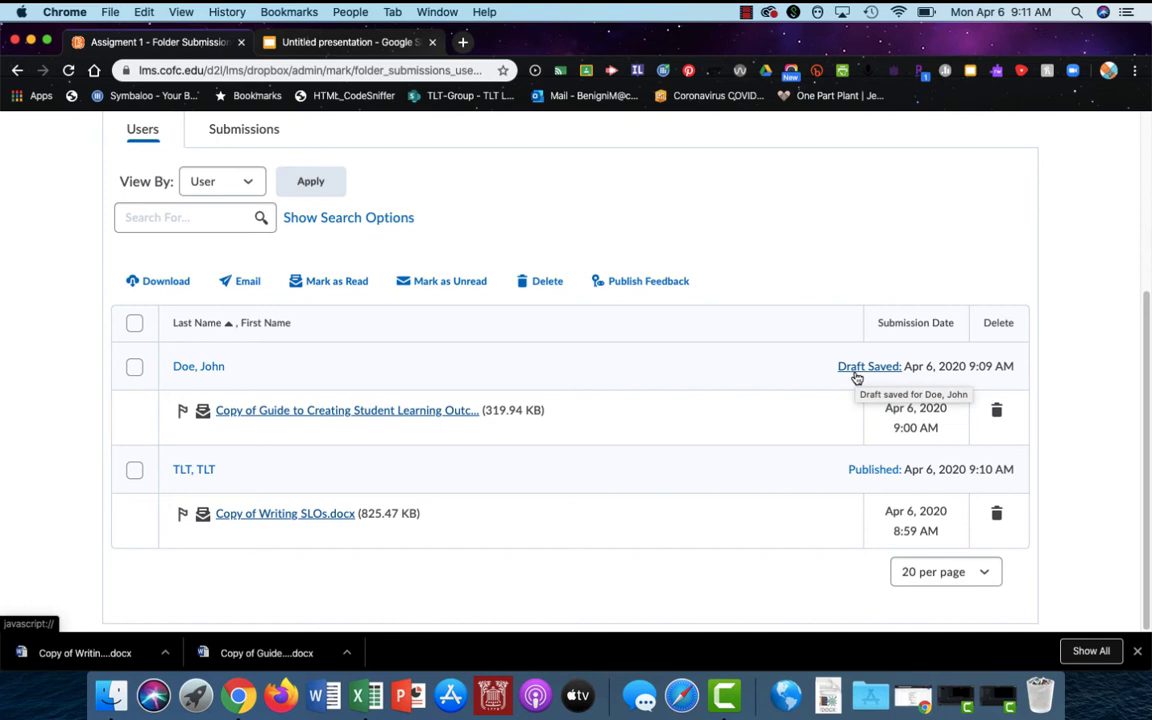
# Select all students in the Assigment 1 submissions list and publish their feedback.
pyautogui.click(134, 369)
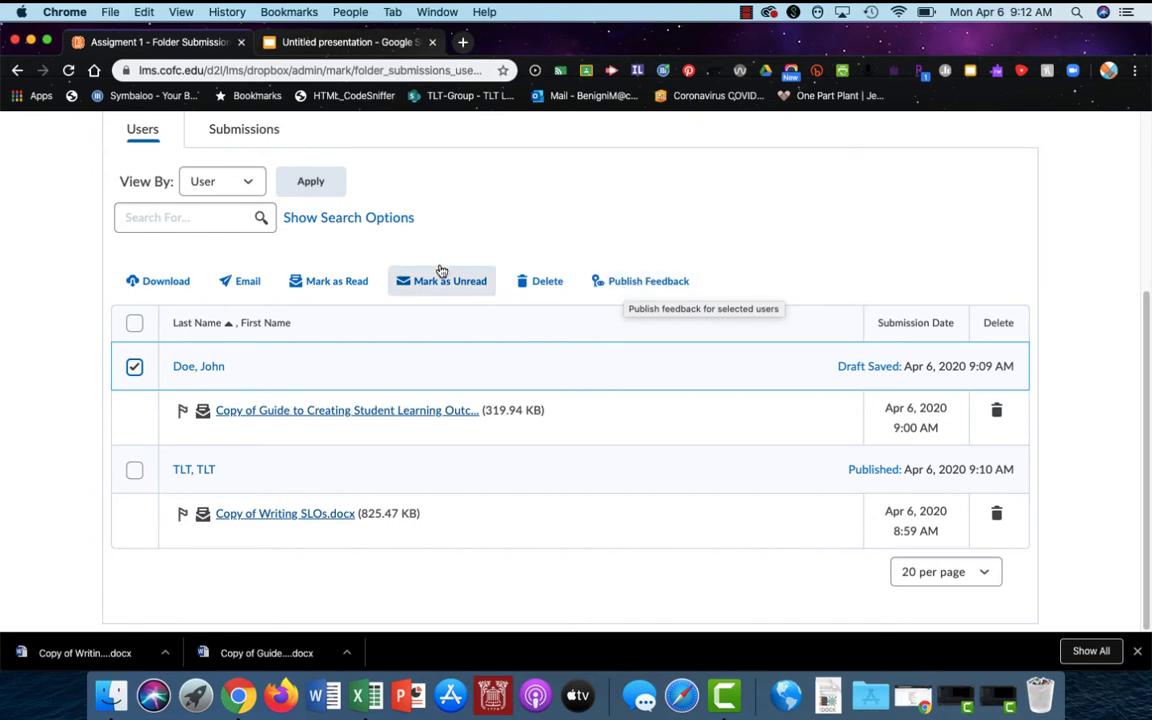
pyautogui.click(135, 323)
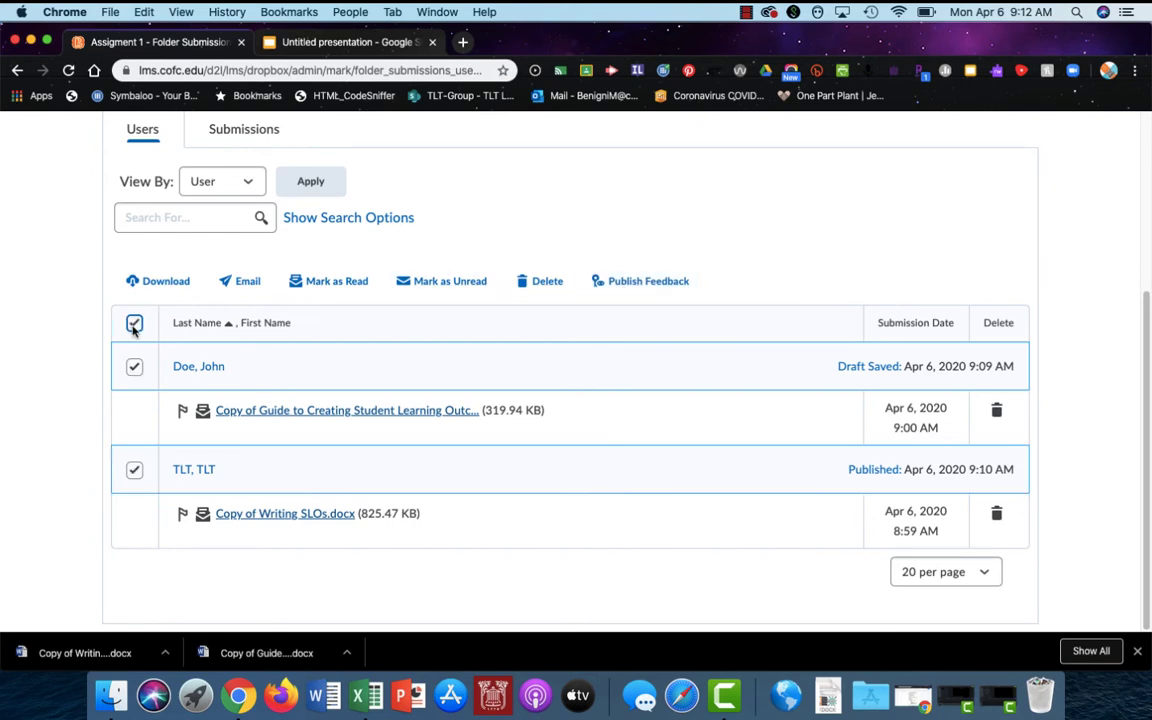
pyautogui.click(135, 323)
pyautogui.click(671, 288)
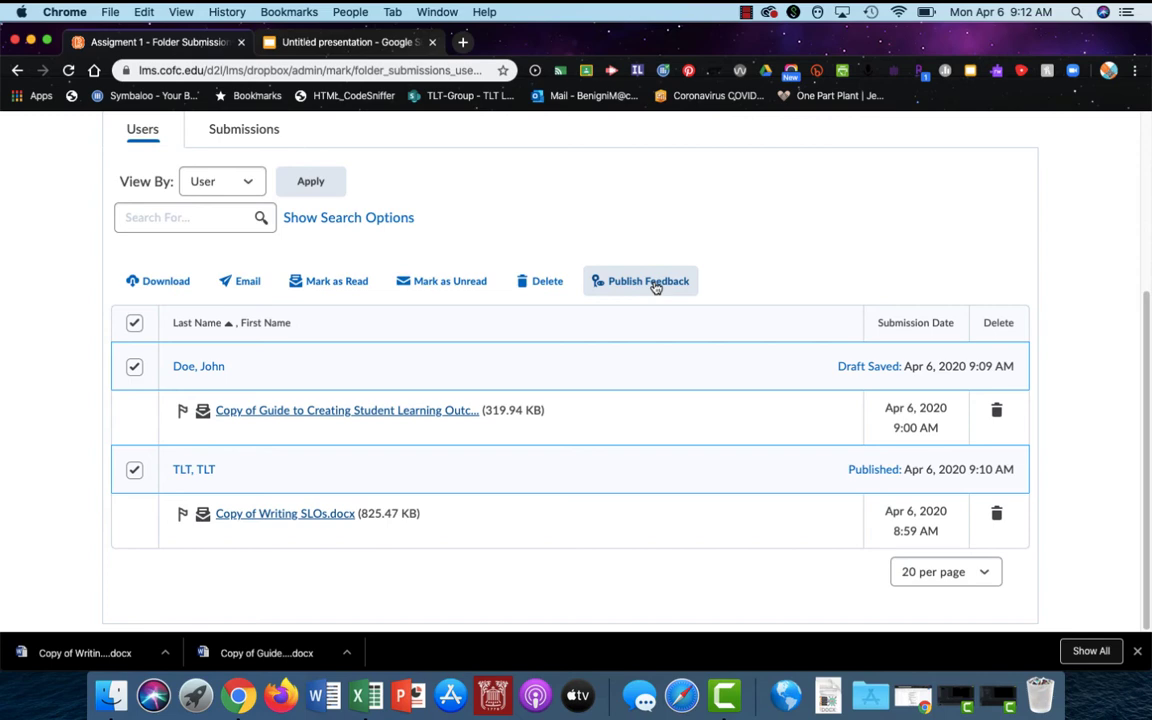
pyautogui.click(655, 284)
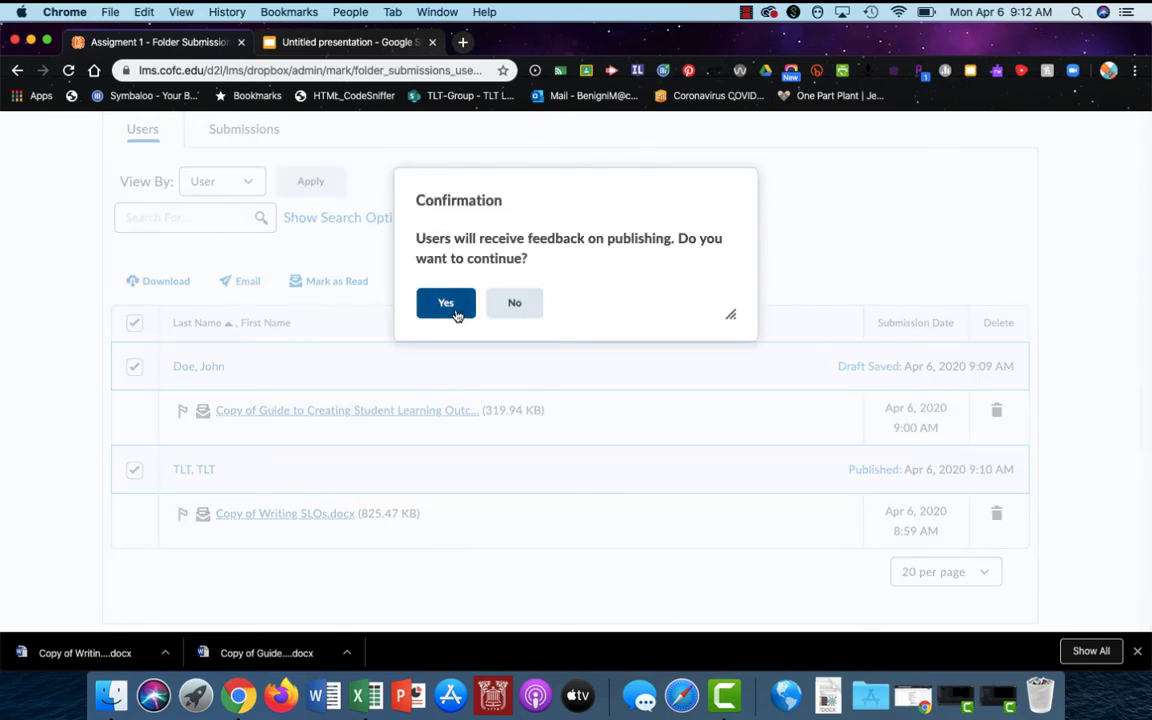
pyautogui.click(448, 311)
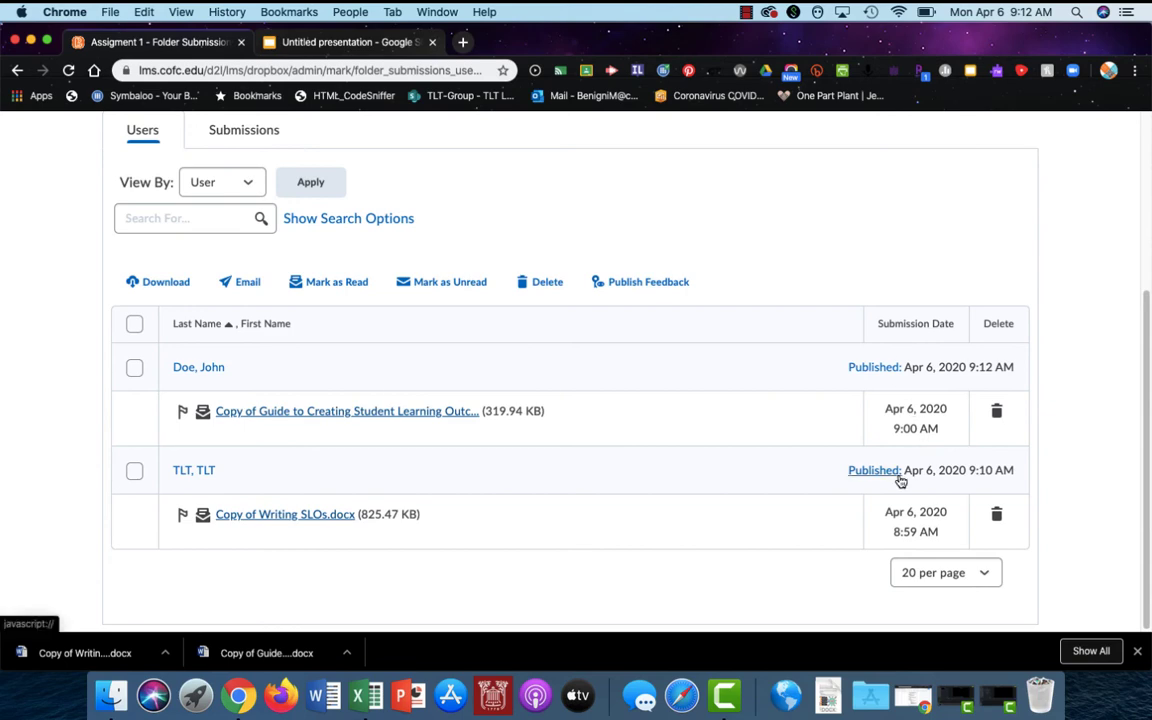
pyautogui.scroll(5, 795, 548)
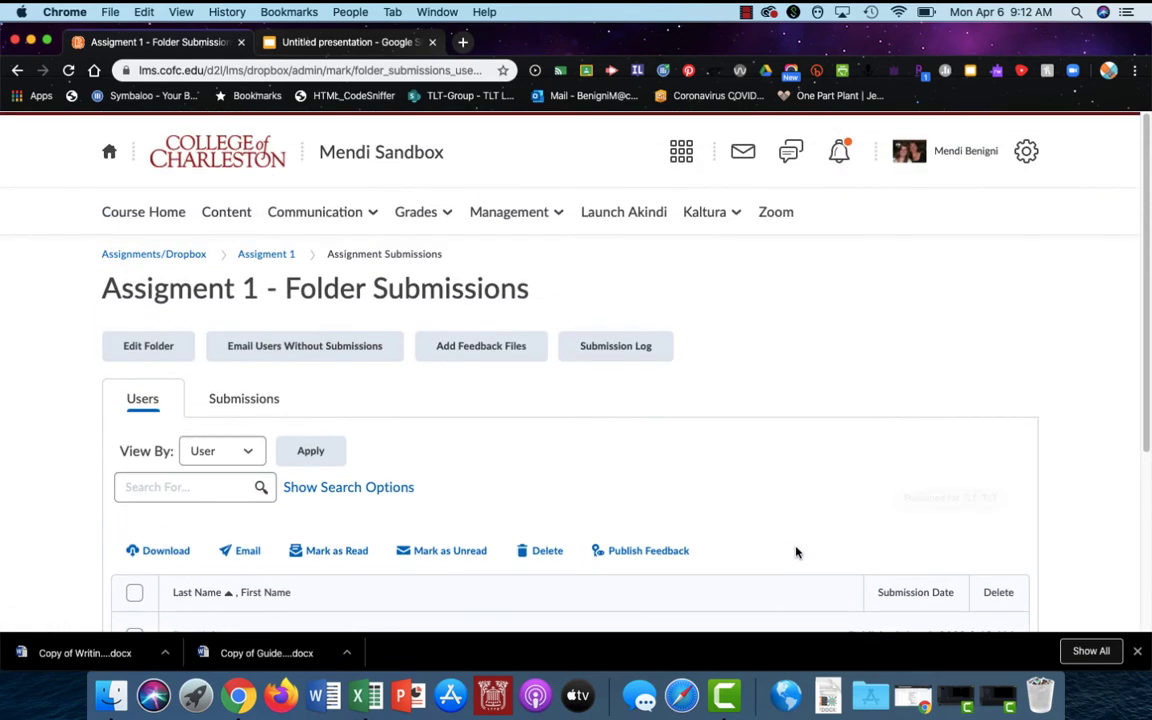
# Open the course gradebook's Enter Grades view and check the Assignment 1 scores recorded for both students.
pyautogui.click(447, 213)
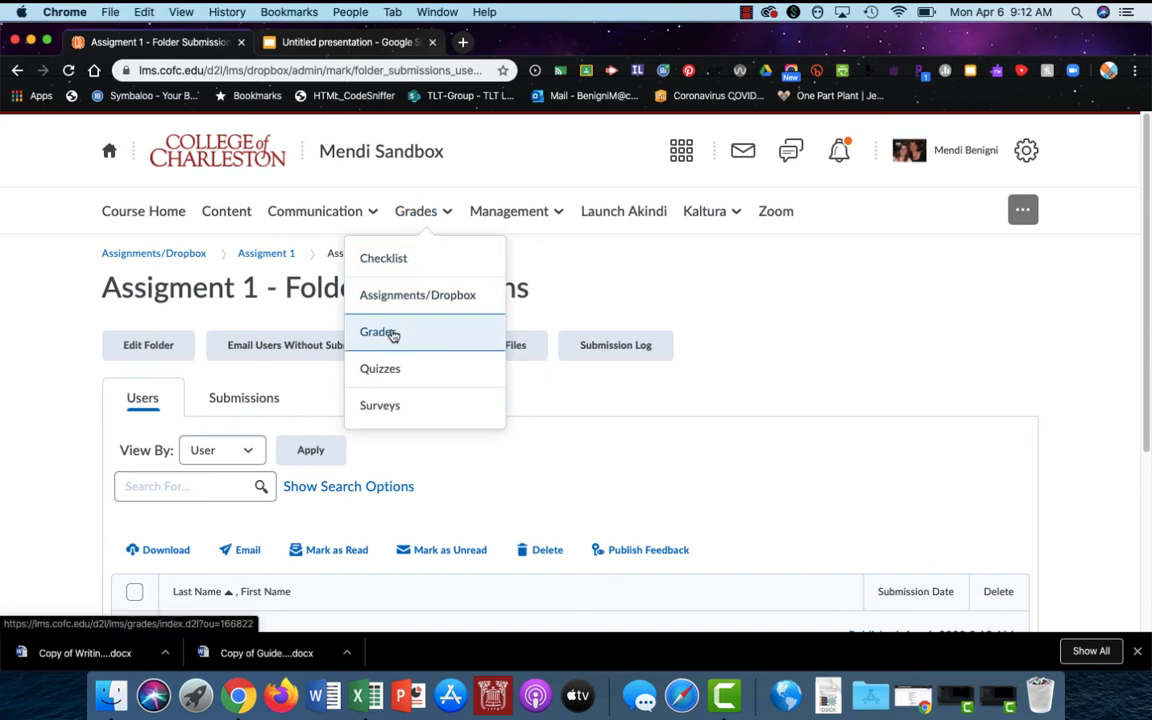
pyautogui.click(390, 333)
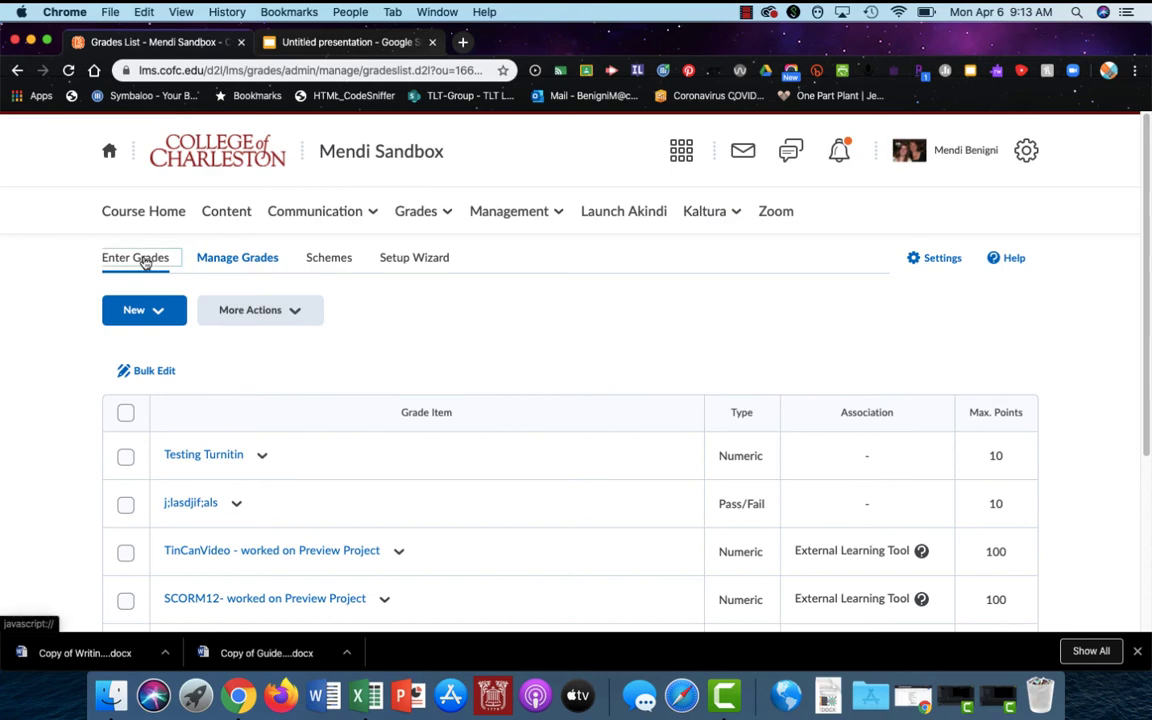
pyautogui.click(145, 262)
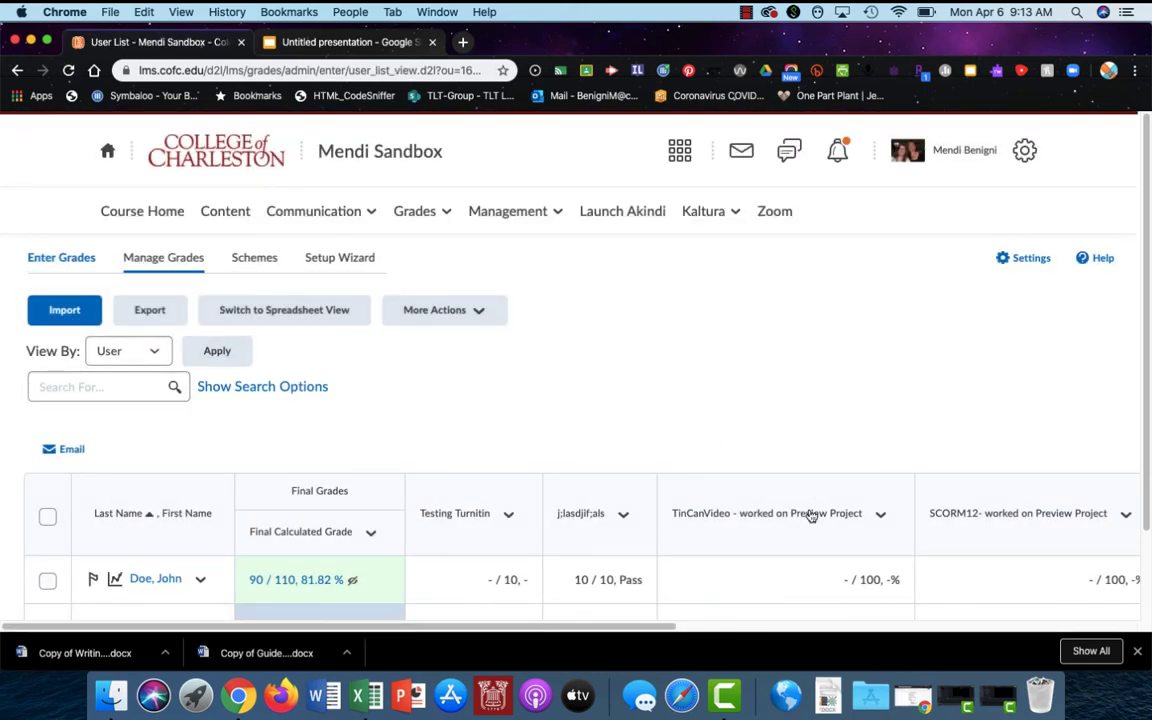
pyautogui.scroll(-2, 810, 534)
pyautogui.hscroll(10, 810, 534)
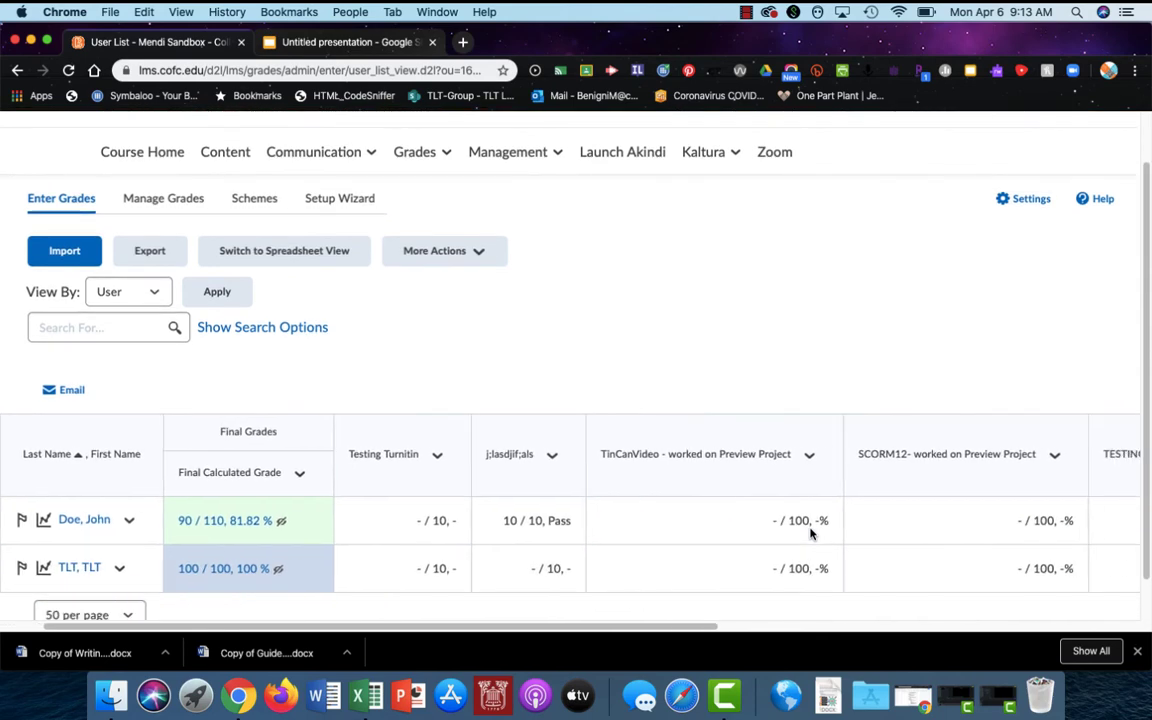
pyautogui.hscroll(5, 810, 534)
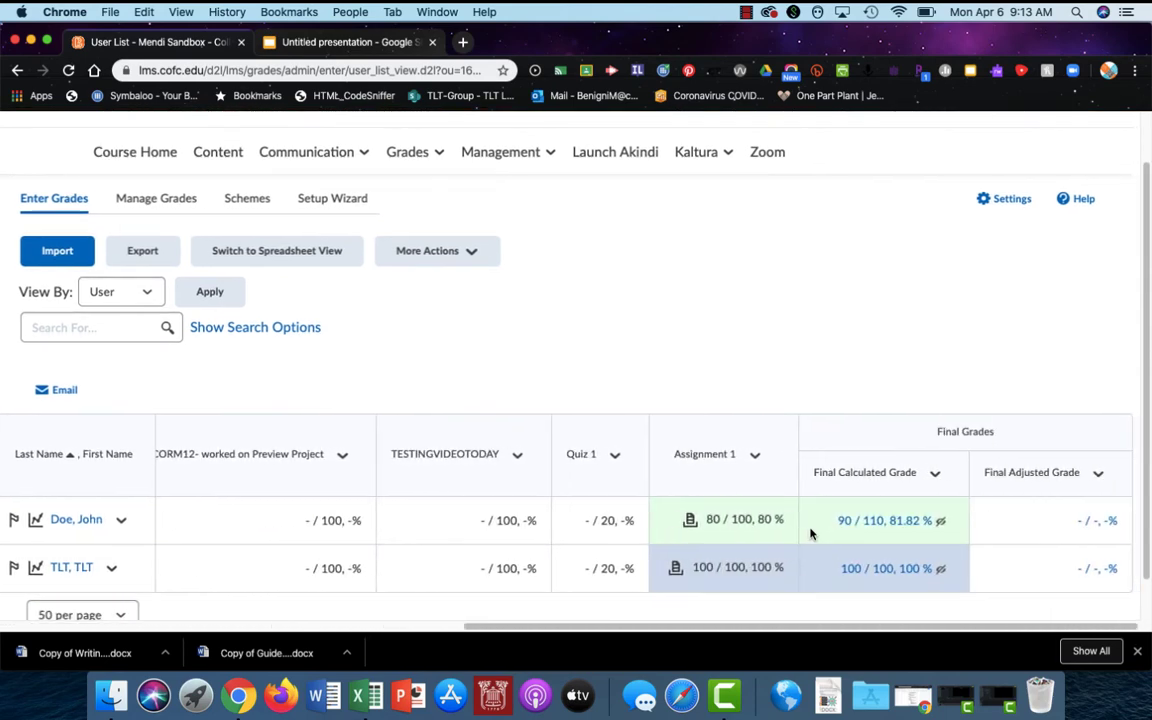
pyautogui.scroll(-1, 810, 534)
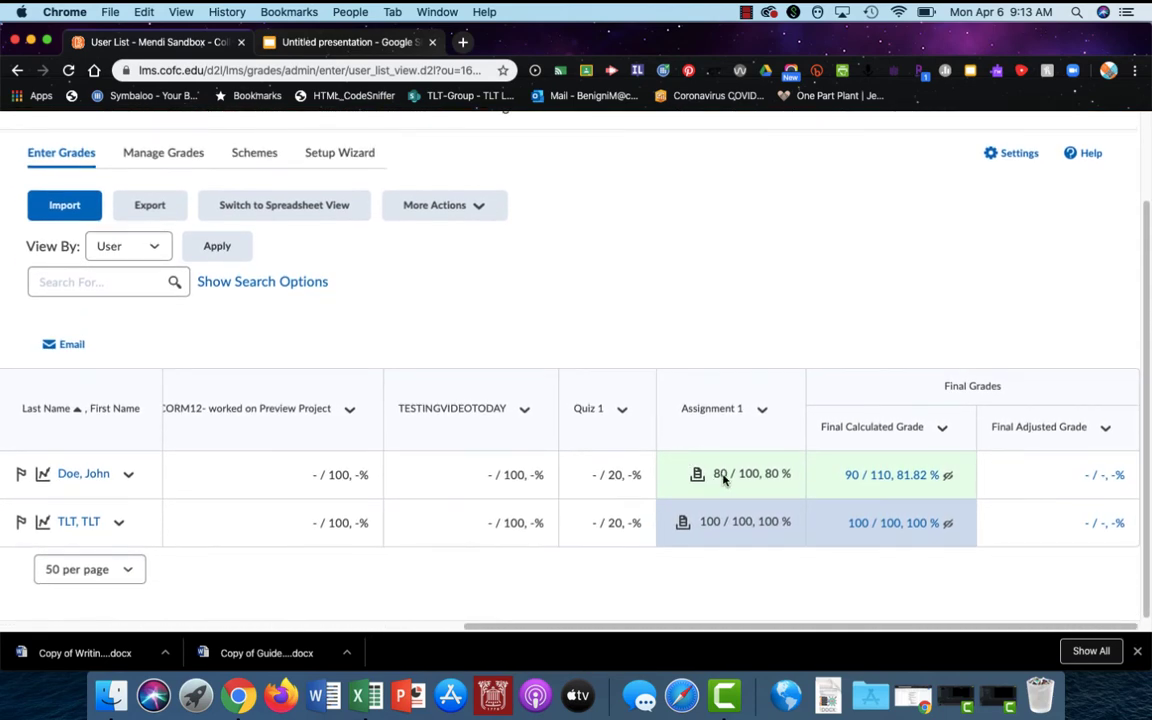